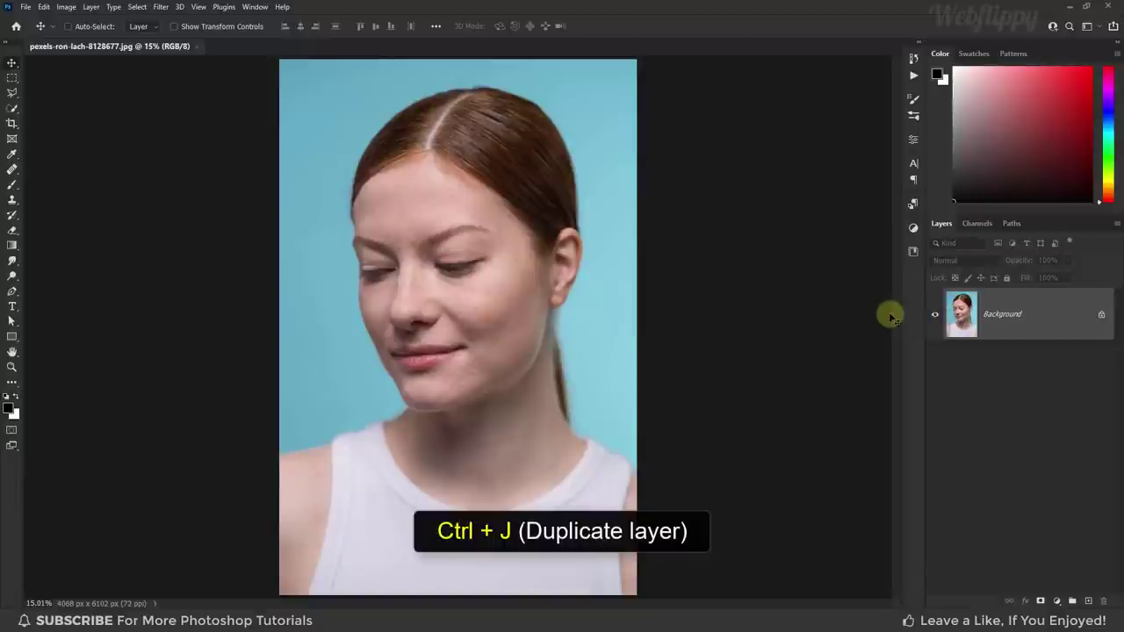
Duplicate the Background layer and rename the copy 'Color'
{"action": "key", "text": "ctrl+j"}
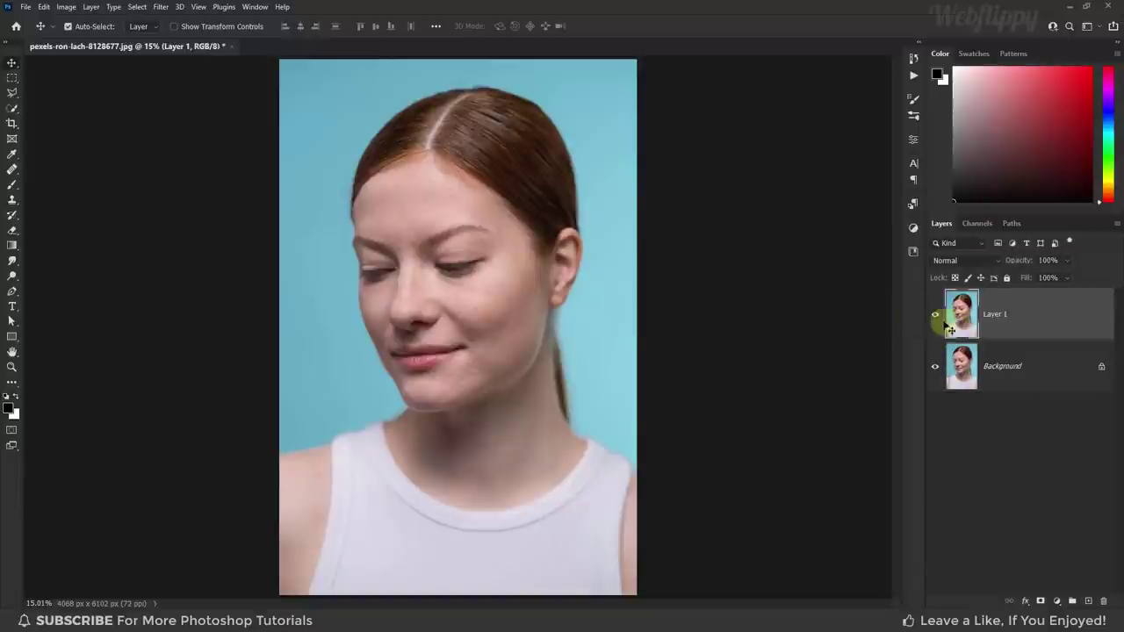
{"action": "double_click", "coordinate": [996, 315]}
{"action": "type", "text": "Color"}
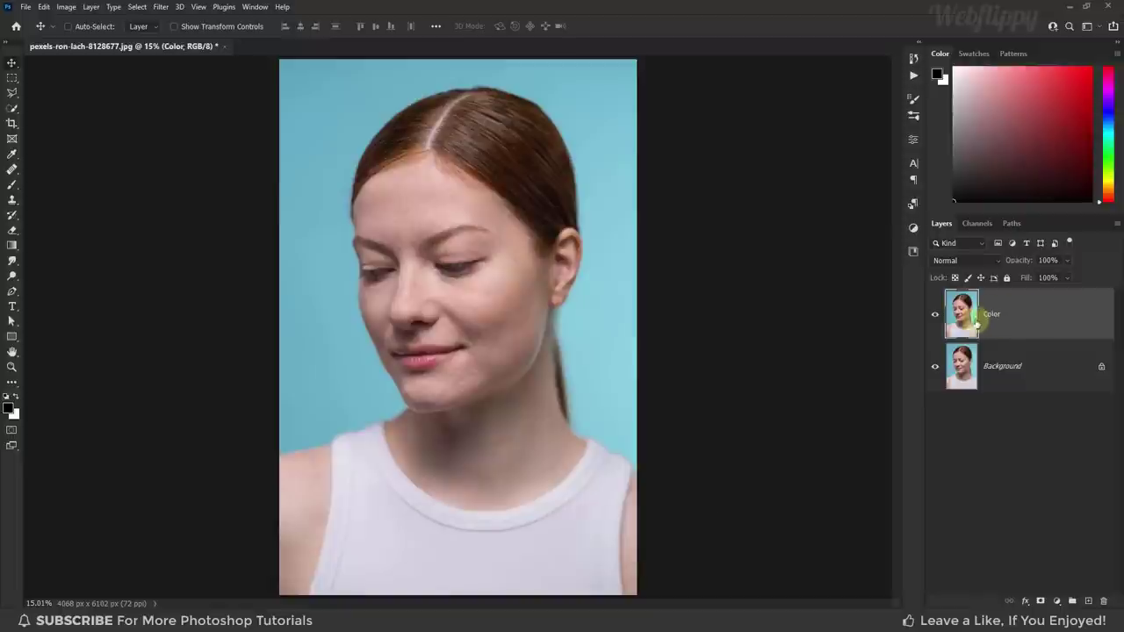
Switch to the Mixer Brush with Soft Round preset, Wet 5%, Load 75%, Mix 90%, Flow 100%
{"action": "left_click", "coordinate": [12, 184]}
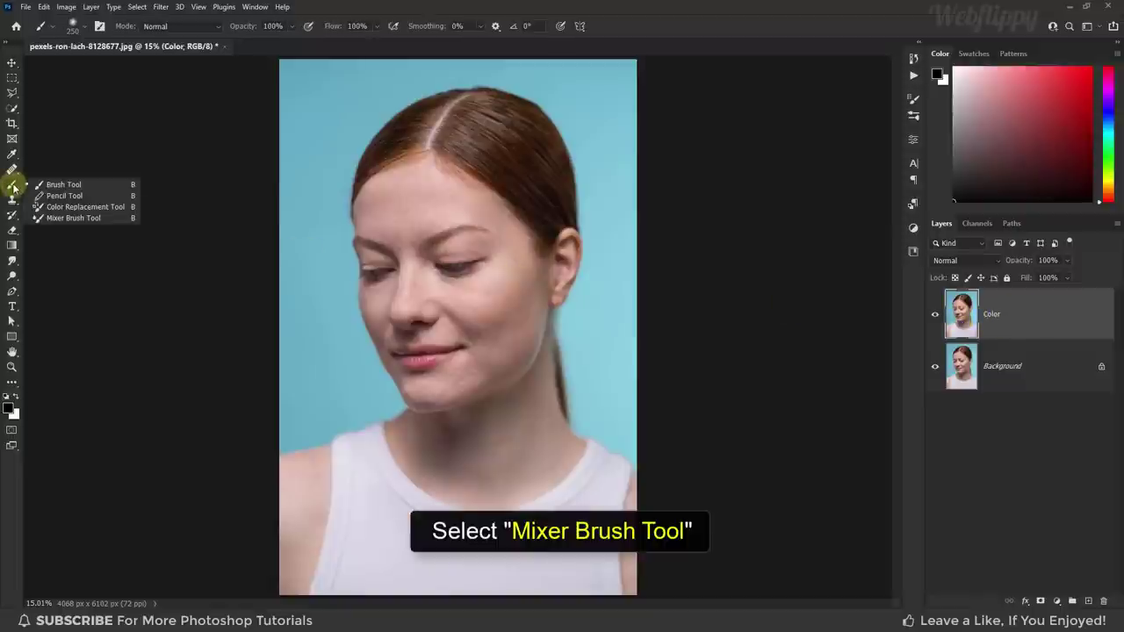
{"action": "right_click", "coordinate": [12, 185]}
{"action": "left_click", "coordinate": [77, 218]}
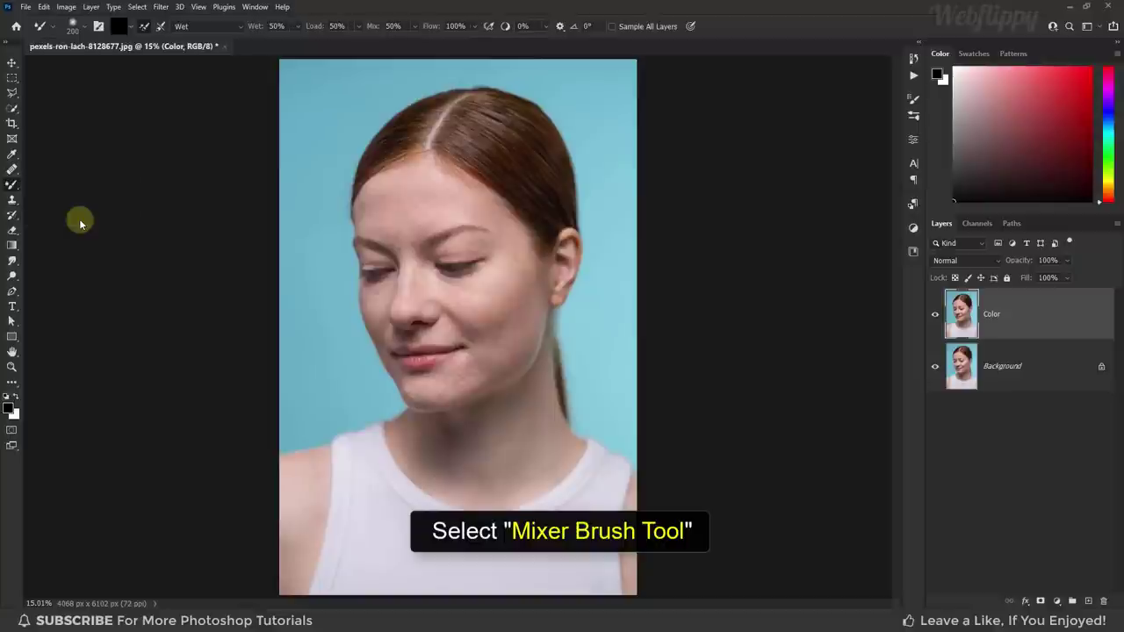
{"action": "left_click", "coordinate": [73, 25]}
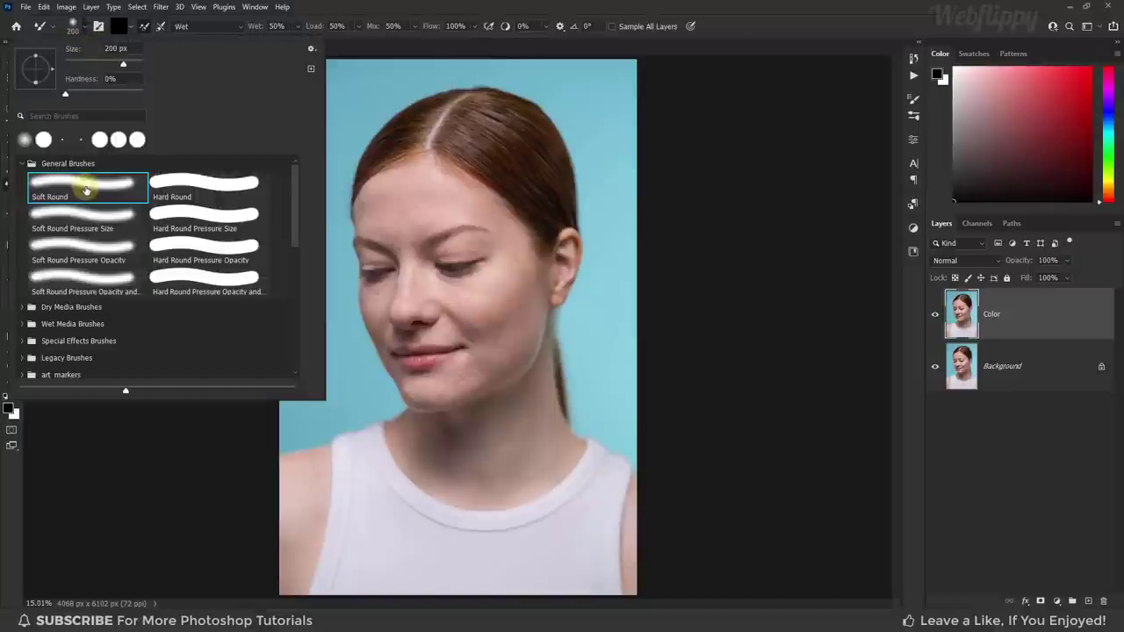
{"action": "left_click", "coordinate": [75, 28]}
{"action": "type", "text": "75"}
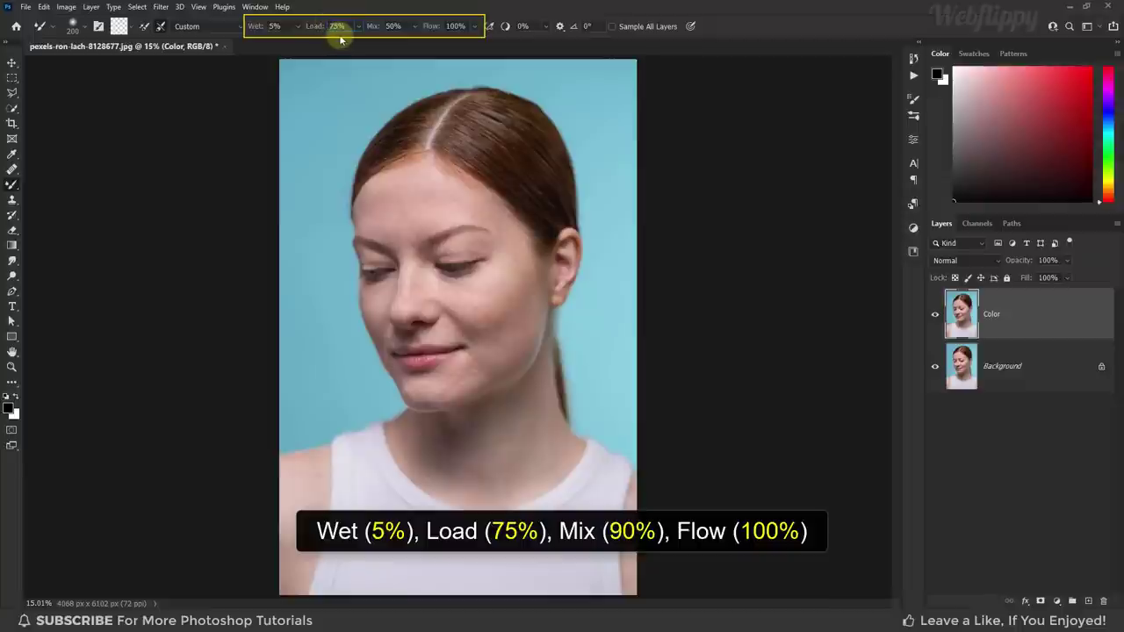
{"action": "left_click", "coordinate": [392, 26]}
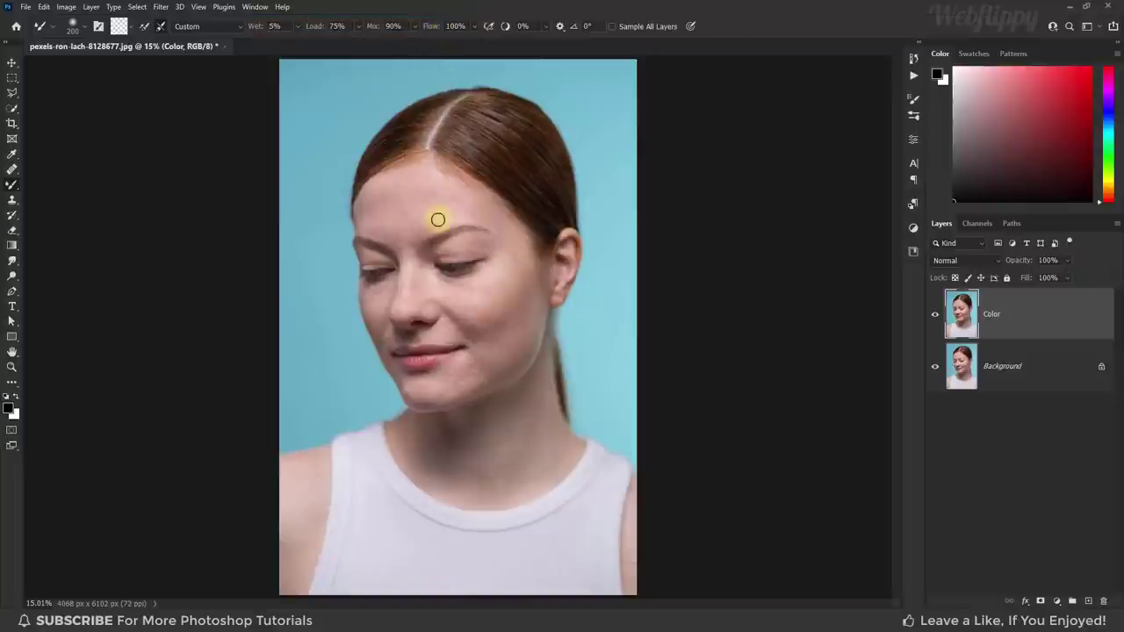
Blend the skin along the nose with a 100 px Mixer Brush
{"action": "scroll", "coordinate": [437, 219], "scroll_direction": "up", "scroll_amount": 3}
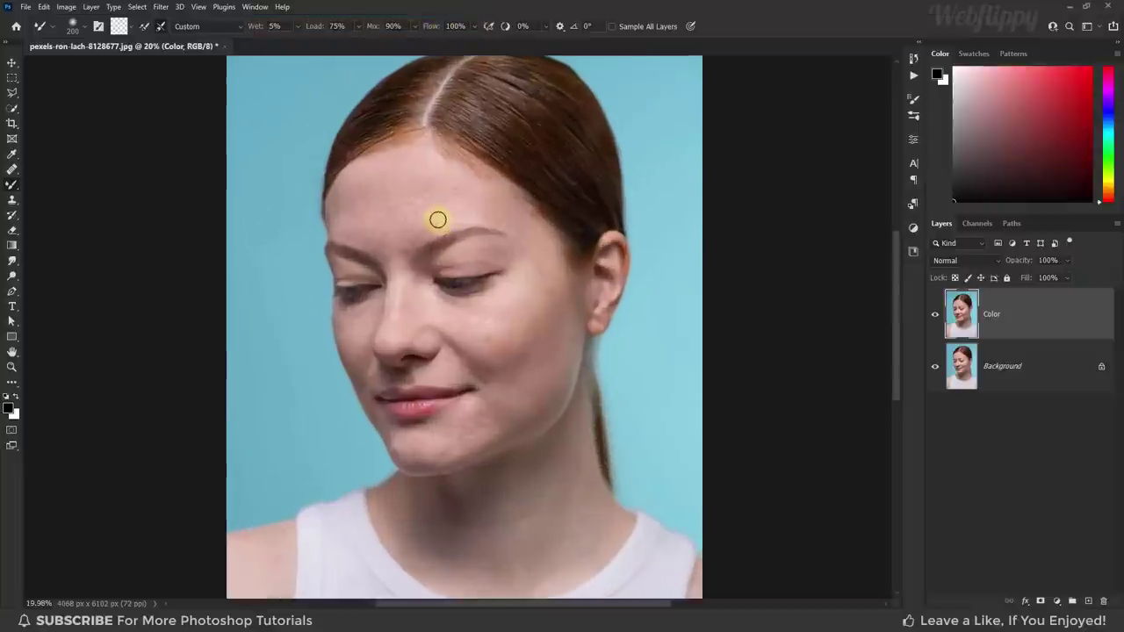
{"action": "scroll", "coordinate": [438, 220], "scroll_direction": "up", "scroll_amount": 2}
{"action": "scroll", "coordinate": [437, 219], "scroll_direction": "up", "scroll_amount": 1}
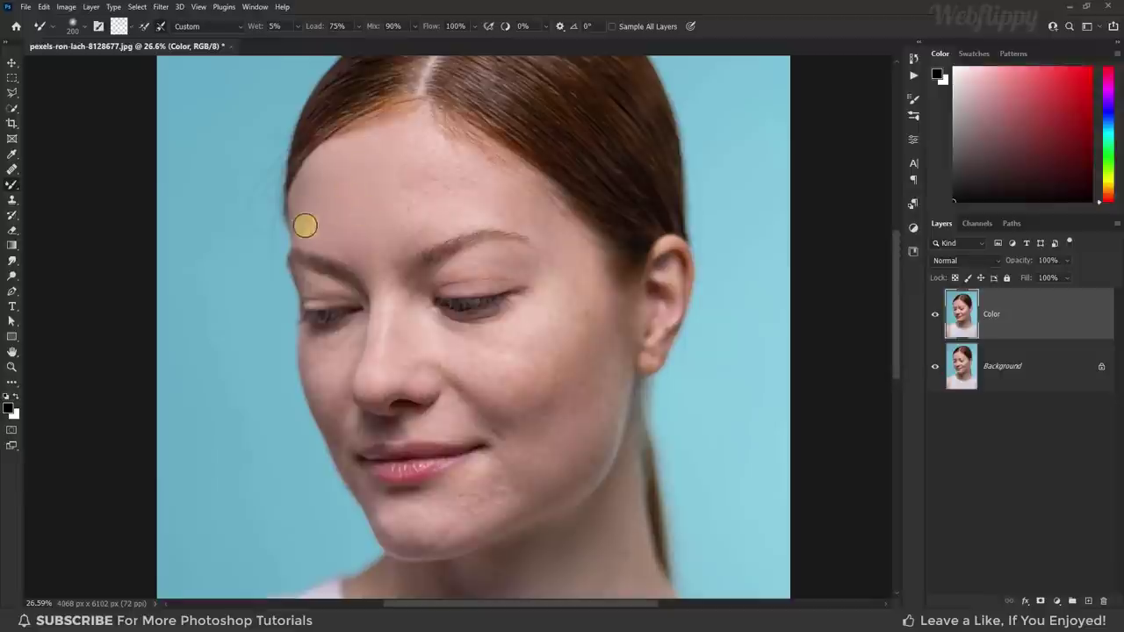
{"action": "scroll", "coordinate": [390, 211], "scroll_direction": "up", "scroll_amount": 2}
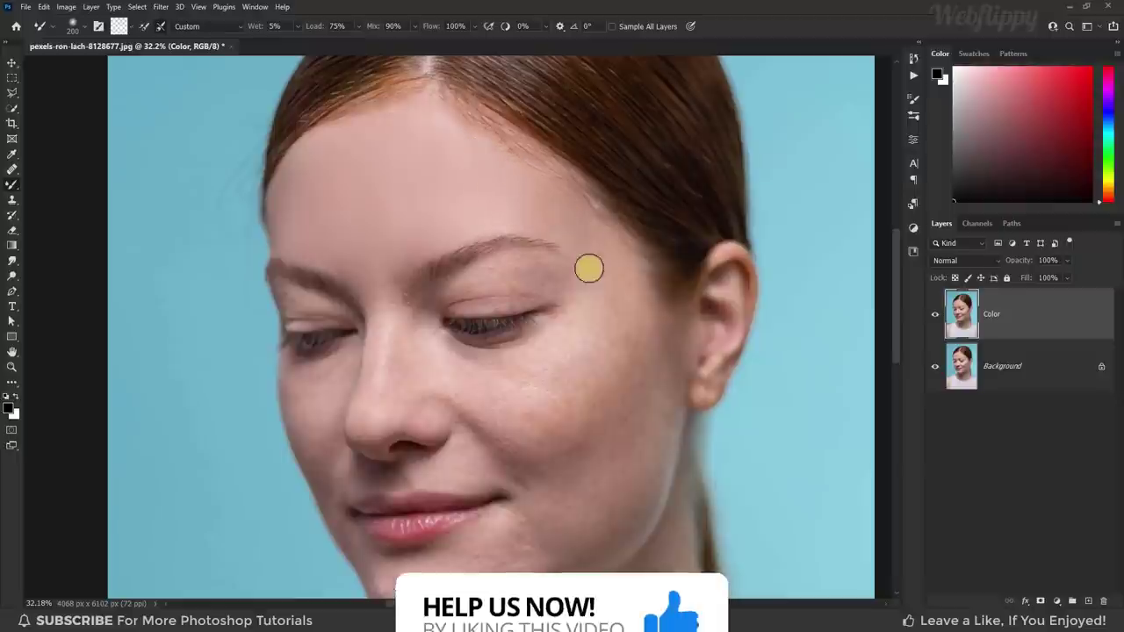
{"action": "key", "text": "bracketleft"}
{"action": "key", "text": "bracketleft"}
{"action": "key", "text": "bracketleft"}
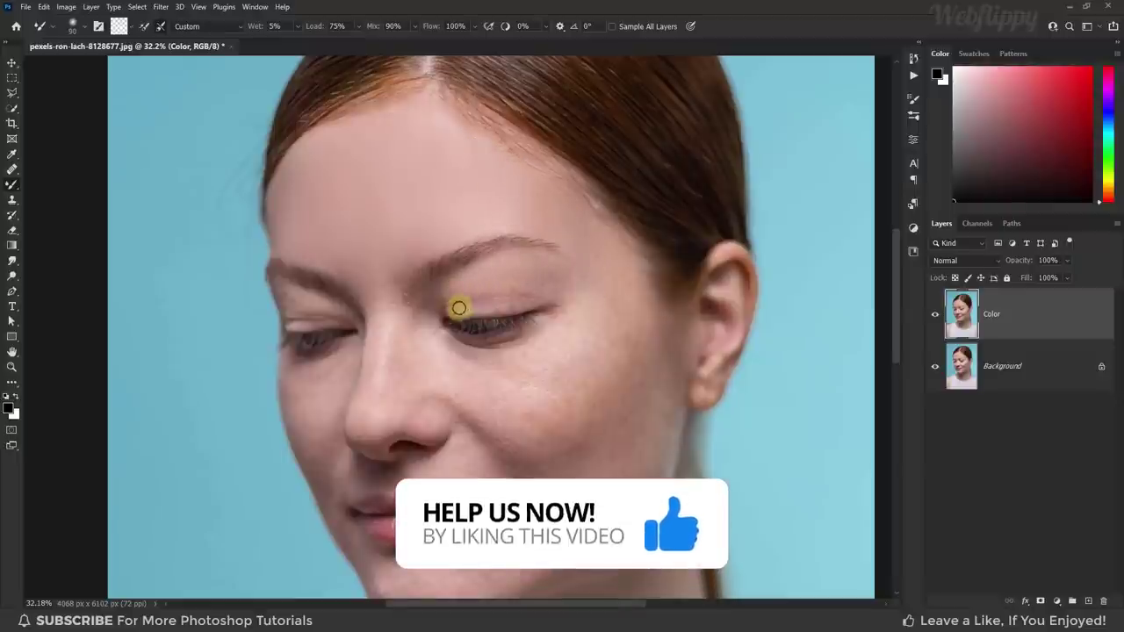
{"action": "key", "text": "bracketright"}
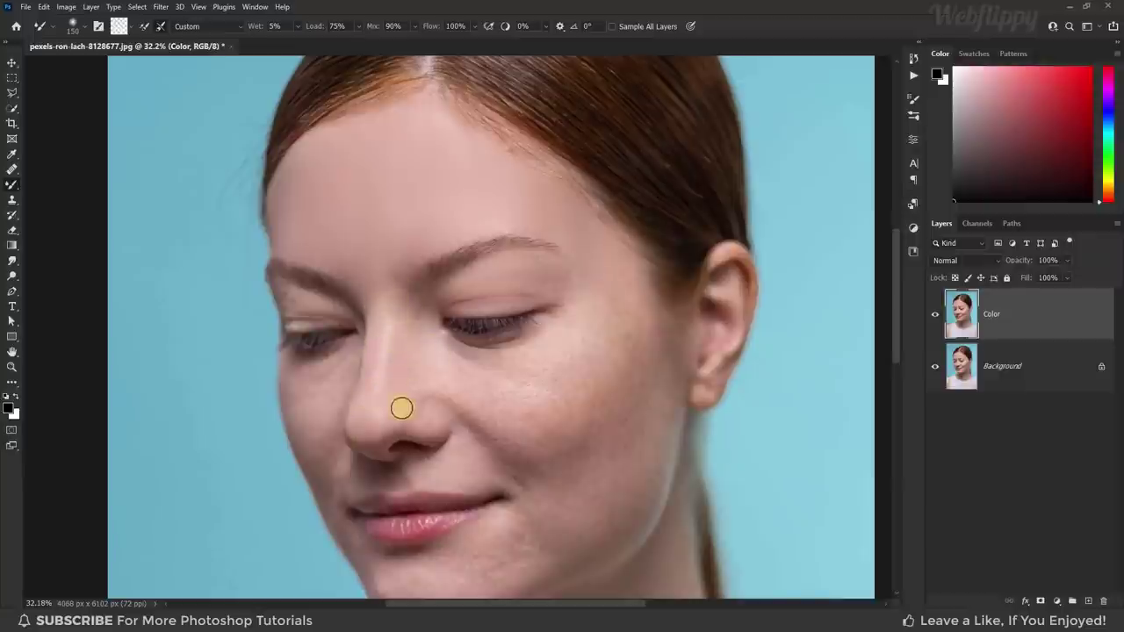
{"action": "left_click_drag", "start_coordinate": [436, 428], "coordinate": [417, 407]}
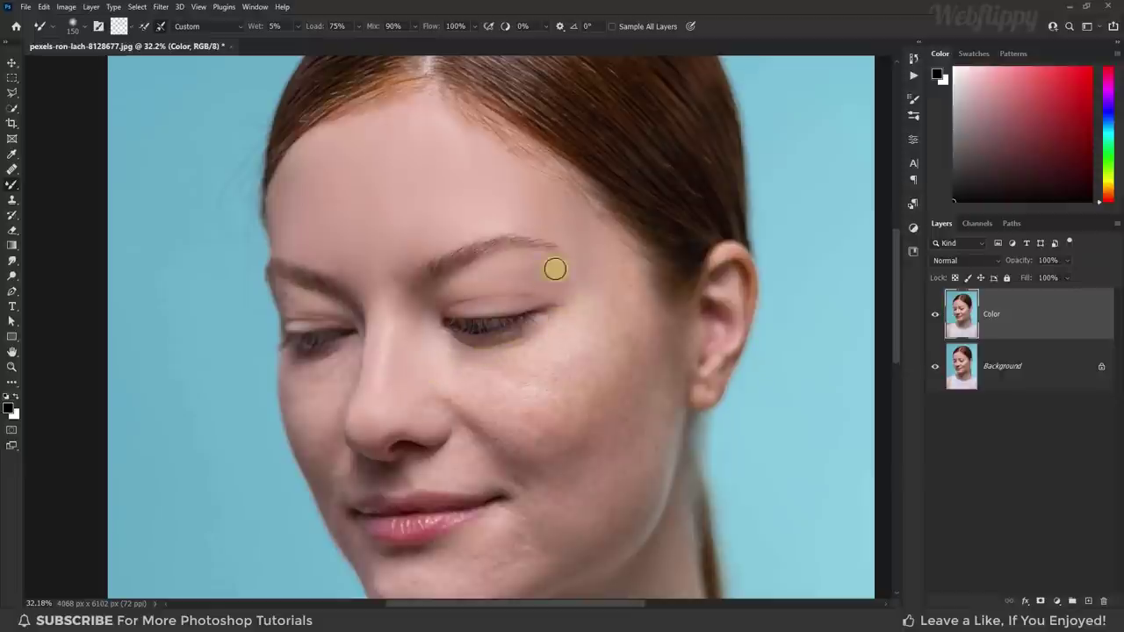
Blend the skin around the left eye and across the cheek, resizing the brush from 125 to 400 px
{"action": "key", "text": "bracketleft"}
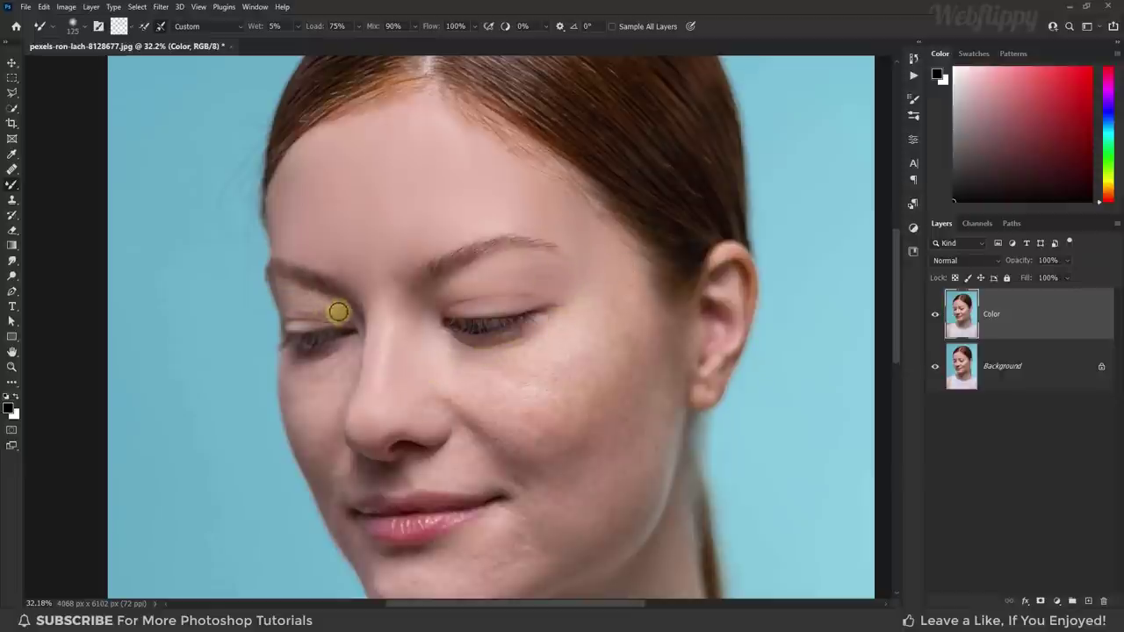
{"action": "mouse_move", "coordinate": [338, 311]}
{"action": "left_mouse_down"}
{"action": "mouse_move", "coordinate": [343, 321]}
{"action": "mouse_move", "coordinate": [283, 296]}
{"action": "mouse_move", "coordinate": [351, 349]}
{"action": "mouse_move", "coordinate": [296, 367]}
{"action": "mouse_move", "coordinate": [314, 413]}
{"action": "mouse_move", "coordinate": [306, 346]}
{"action": "mouse_move", "coordinate": [271, 349]}
{"action": "mouse_move", "coordinate": [293, 384]}
{"action": "mouse_move", "coordinate": [299, 369]}
{"action": "mouse_move", "coordinate": [290, 407]}
{"action": "left_mouse_up"}
{"action": "key", "text": "bracketright"}
{"action": "key", "text": "bracketright"}
{"action": "key", "text": "bracketright"}
{"action": "mouse_move", "coordinate": [452, 358]}
{"action": "left_mouse_down"}
{"action": "mouse_move", "coordinate": [473, 309]}
{"action": "mouse_move", "coordinate": [559, 266]}
{"action": "mouse_move", "coordinate": [451, 329]}
{"action": "mouse_move", "coordinate": [575, 294]}
{"action": "mouse_move", "coordinate": [607, 254]}
{"action": "mouse_move", "coordinate": [567, 328]}
{"action": "mouse_move", "coordinate": [515, 381]}
{"action": "mouse_move", "coordinate": [562, 351]}
{"action": "mouse_move", "coordinate": [513, 382]}
{"action": "left_mouse_up"}
{"action": "key", "text": "bracketleft"}
{"action": "key", "text": "bracketleft"}
{"action": "key", "text": "bracketleft"}
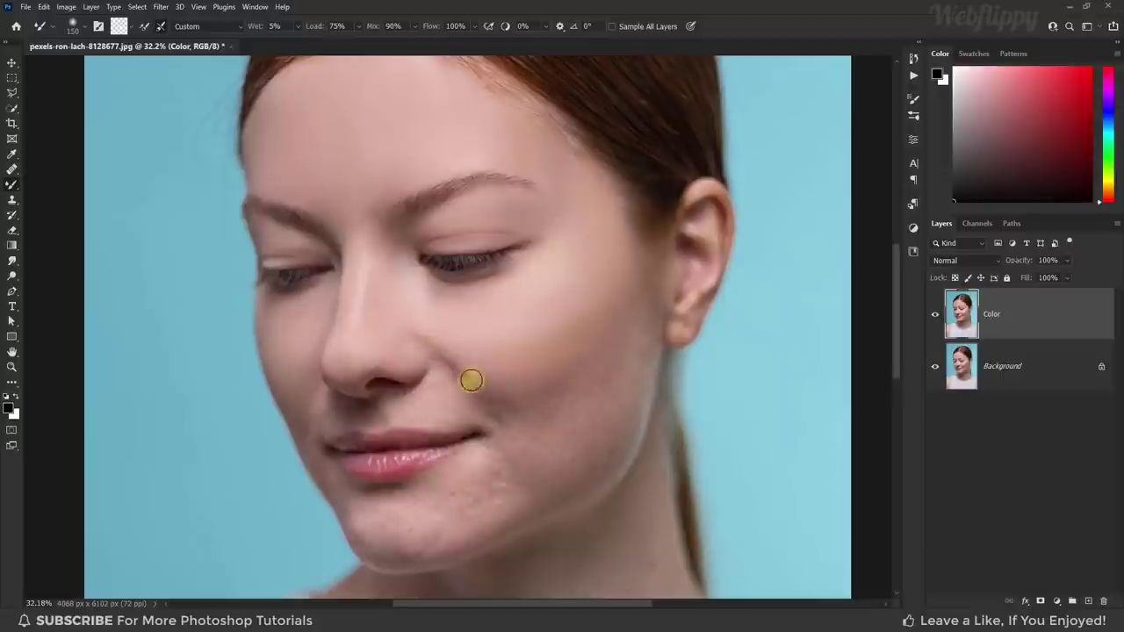
{"action": "key", "text": "bracketleft"}
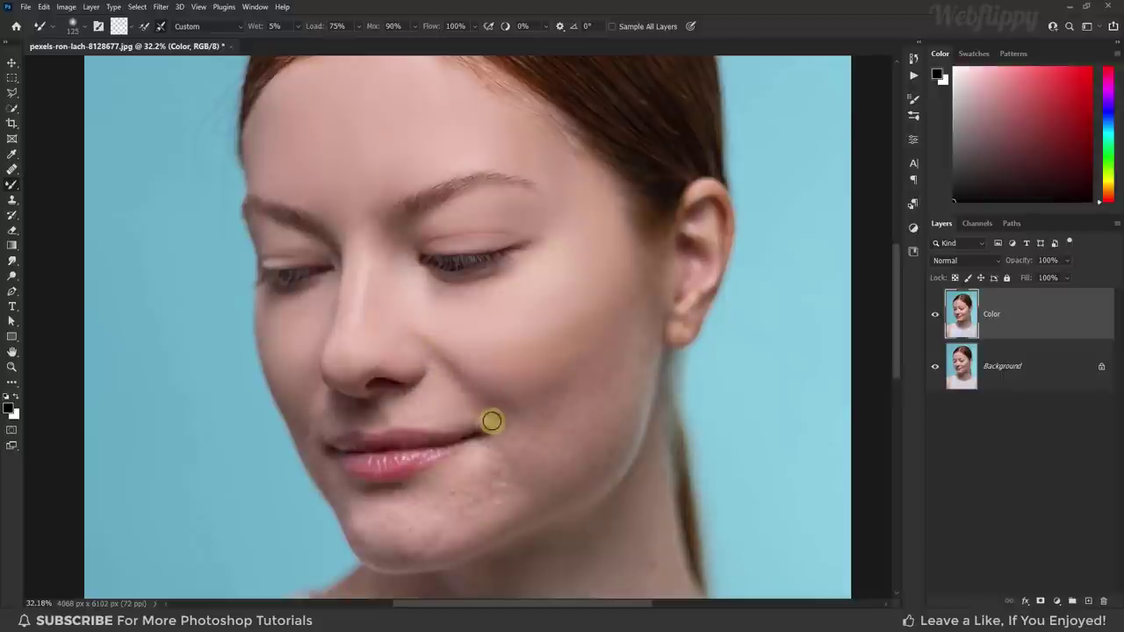
{"action": "key", "text": "bracketright"}
{"action": "key", "text": "bracketright"}
{"action": "key", "text": "bracketright"}
{"action": "left_click_drag", "start_coordinate": [562, 354], "coordinate": [540, 336]}
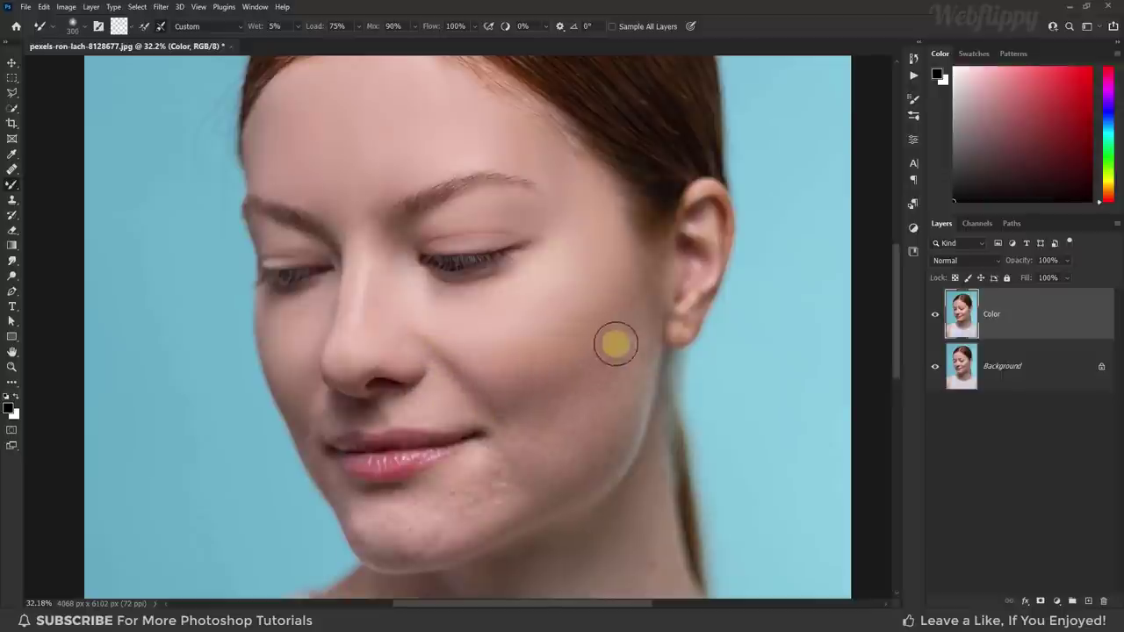
{"action": "key", "text": "bracketleft"}
{"action": "key", "text": "bracketleft"}
{"action": "key", "text": "bracketleft"}
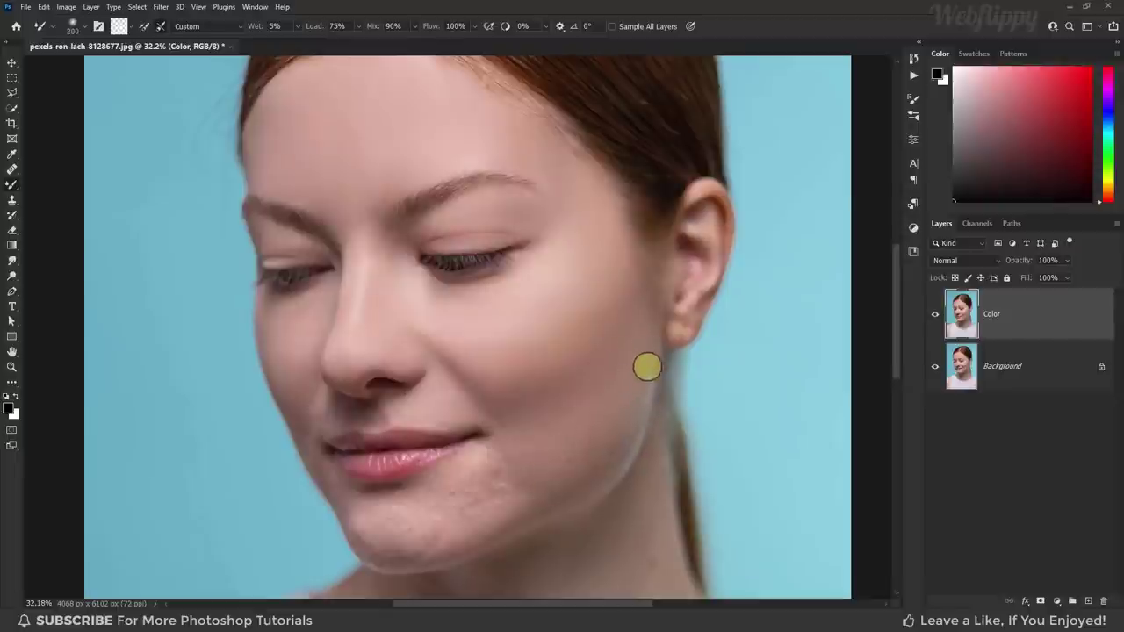
Blend the skin under the nose and on the chin with a 90–125 px brush
{"action": "scroll", "coordinate": [386, 391], "scroll_direction": "down", "scroll_amount": 1}
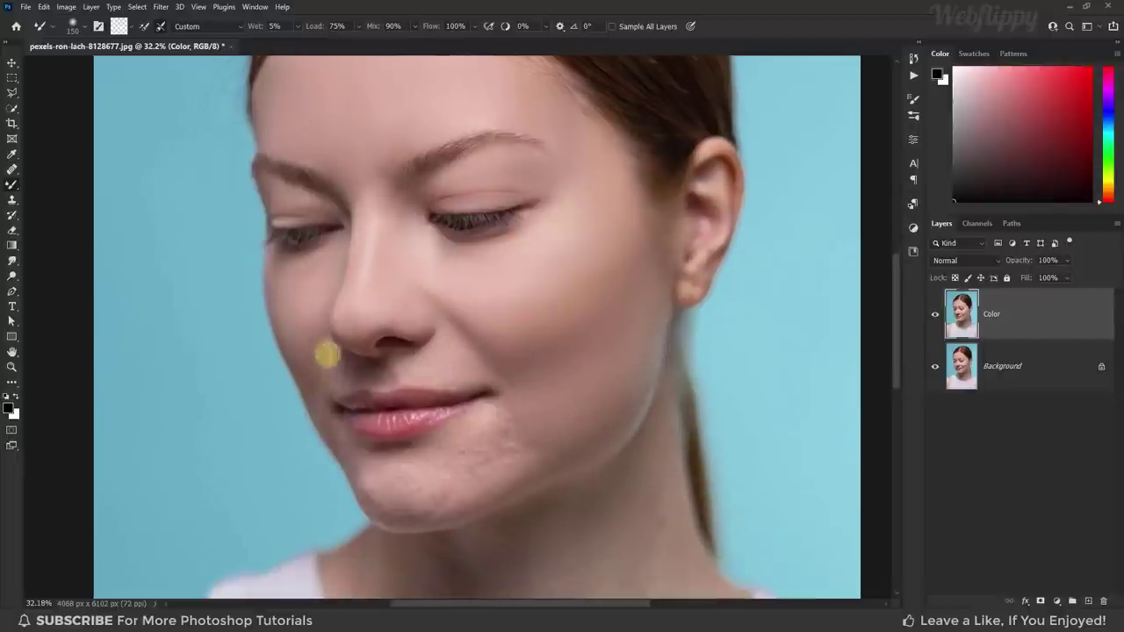
{"action": "key", "text": "bracketleft"}
{"action": "key", "text": "bracketleft"}
{"action": "key", "text": "bracketleft"}
{"action": "mouse_move", "coordinate": [378, 372]}
{"action": "left_mouse_down"}
{"action": "mouse_move", "coordinate": [400, 364]}
{"action": "mouse_move", "coordinate": [487, 437]}
{"action": "mouse_move", "coordinate": [548, 432]}
{"action": "mouse_move", "coordinate": [520, 456]}
{"action": "mouse_move", "coordinate": [484, 454]}
{"action": "mouse_move", "coordinate": [512, 460]}
{"action": "mouse_move", "coordinate": [500, 409]}
{"action": "mouse_move", "coordinate": [386, 459]}
{"action": "left_mouse_up"}
{"action": "key", "text": "bracketright"}
{"action": "key", "text": "bracketright"}
{"action": "key", "text": "bracketright"}
{"action": "key", "text": "bracketright"}
{"action": "key", "text": "bracketright"}
{"action": "key", "text": "bracketleft"}
{"action": "key", "text": "bracketleft"}
{"action": "key", "text": "bracketleft"}
{"action": "scroll", "coordinate": [387, 459], "scroll_direction": "up", "scroll_amount": 1}
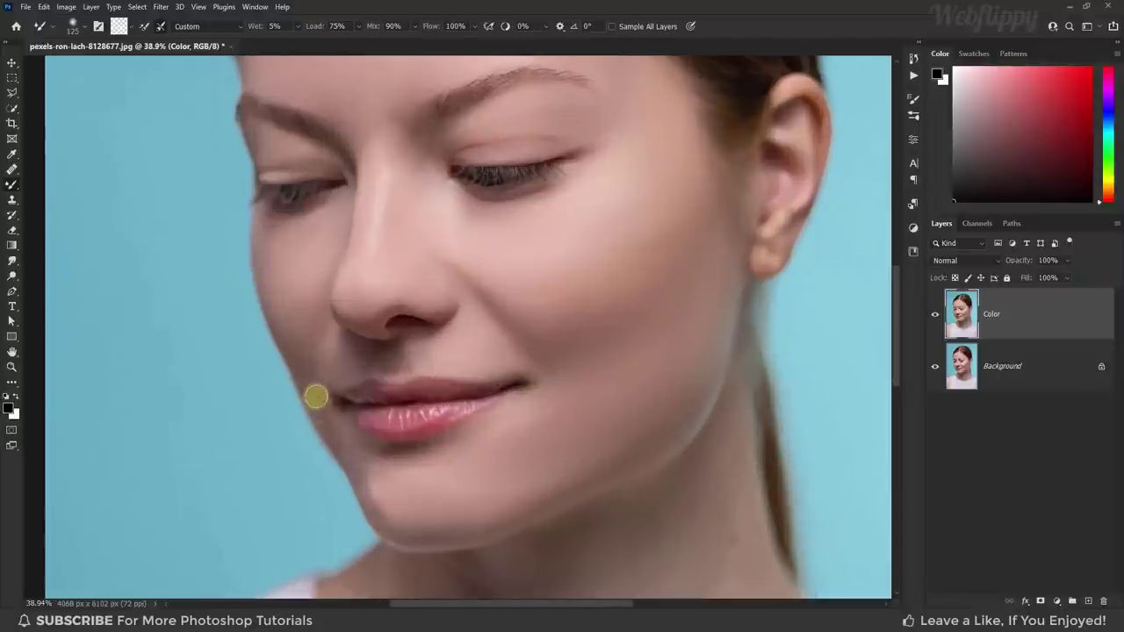
{"action": "key", "text": "bracketleft"}
{"action": "key", "text": "bracketleft"}
{"action": "mouse_move", "coordinate": [317, 396]}
{"action": "left_mouse_down"}
{"action": "mouse_move", "coordinate": [384, 520]}
{"action": "mouse_move", "coordinate": [357, 444]}
{"action": "mouse_move", "coordinate": [439, 454]}
{"action": "mouse_move", "coordinate": [441, 518]}
{"action": "mouse_move", "coordinate": [483, 512]}
{"action": "mouse_move", "coordinate": [411, 326]}
{"action": "left_mouse_up"}
Blend the skin across the cheek with a 500 px brush
{"action": "scroll", "coordinate": [440, 454], "scroll_direction": "down", "scroll_amount": 1}
{"action": "scroll", "coordinate": [449, 337], "scroll_direction": "up", "scroll_amount": 1}
{"action": "scroll", "coordinate": [449, 338], "scroll_direction": "down", "scroll_amount": 2}
{"action": "scroll", "coordinate": [471, 308], "scroll_direction": "up", "scroll_amount": 2}
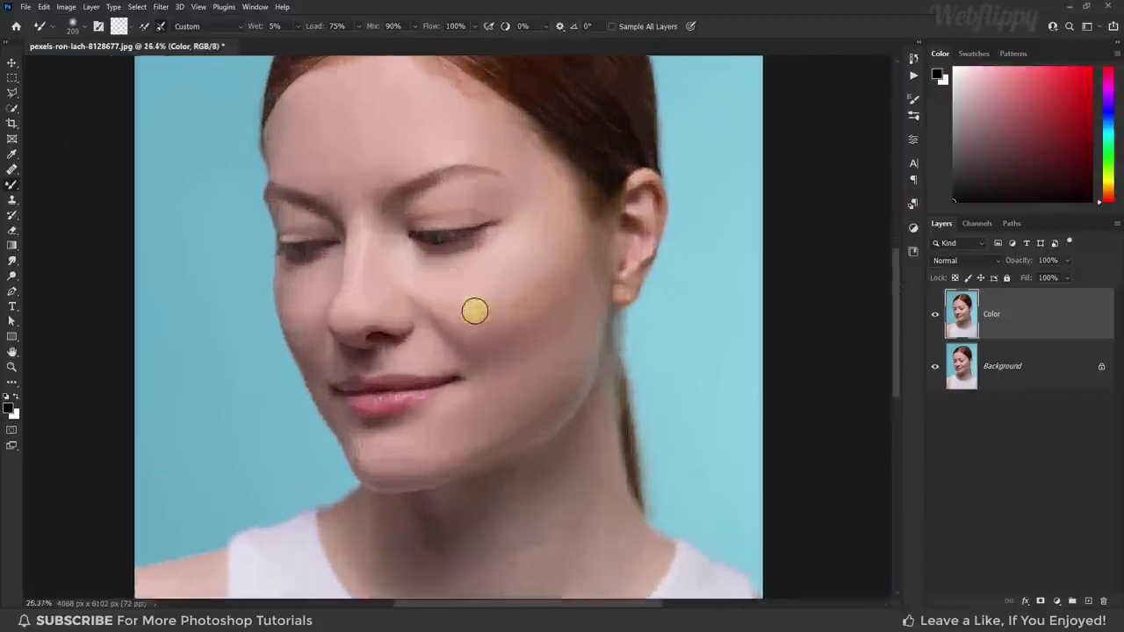
{"action": "scroll", "coordinate": [472, 308], "scroll_direction": "up", "scroll_amount": 1}
{"action": "key", "text": "bracketright"}
{"action": "key", "text": "bracketright"}
{"action": "key", "text": "bracketright"}
{"action": "mouse_move", "coordinate": [488, 293]}
{"action": "left_mouse_down"}
{"action": "mouse_move", "coordinate": [502, 394]}
{"action": "mouse_move", "coordinate": [434, 304]}
{"action": "mouse_move", "coordinate": [533, 389]}
{"action": "mouse_move", "coordinate": [467, 372]}
{"action": "left_mouse_up"}
Smooth the skin beside the nose and from the cheek up to the forehead
{"action": "key", "text": "bracketright"}
{"action": "key", "text": "bracketleft"}
{"action": "key", "text": "bracketleft"}
{"action": "key", "text": "bracketleft"}
{"action": "scroll", "coordinate": [466, 371], "scroll_direction": "up", "scroll_amount": 2}
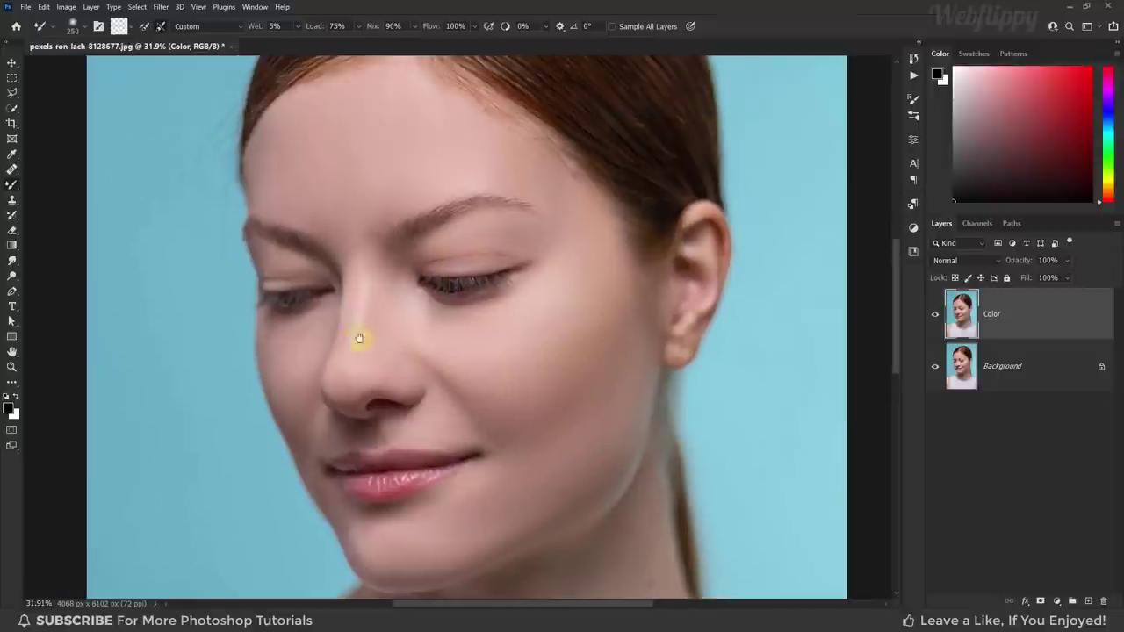
{"action": "left_click_drag", "start_coordinate": [361, 333], "coordinate": [333, 390]}
{"action": "left_click_drag", "start_coordinate": [412, 375], "coordinate": [448, 368]}
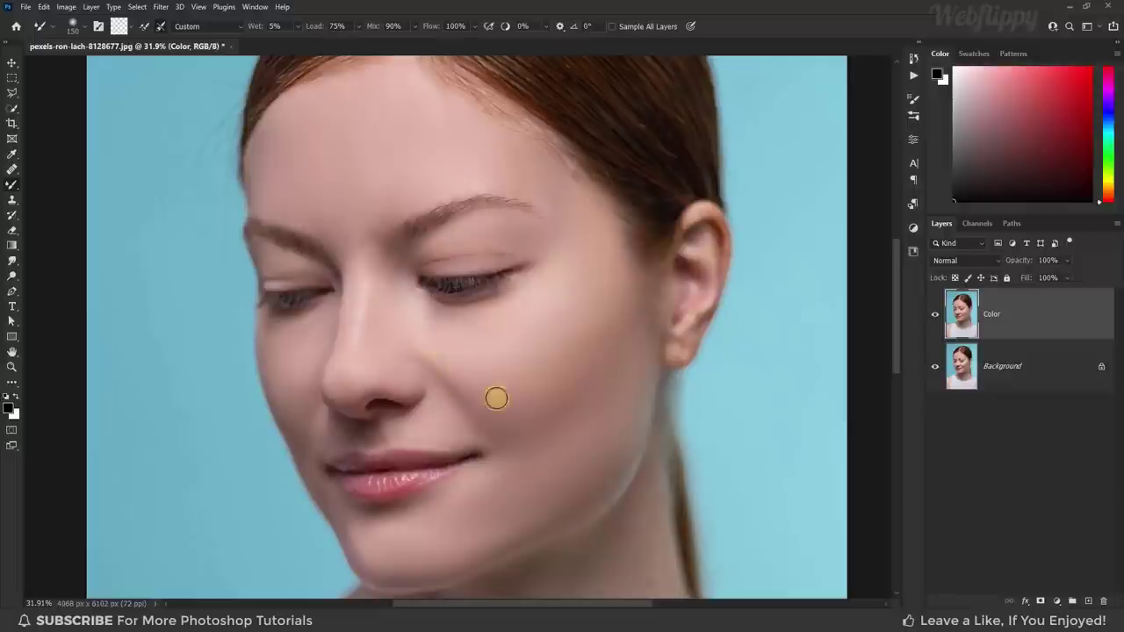
{"action": "mouse_move", "coordinate": [496, 399]}
{"action": "left_mouse_down"}
{"action": "mouse_move", "coordinate": [434, 374]}
{"action": "mouse_move", "coordinate": [522, 306]}
{"action": "mouse_move", "coordinate": [509, 140]}
{"action": "left_mouse_up"}
{"action": "key", "text": "bracketright"}
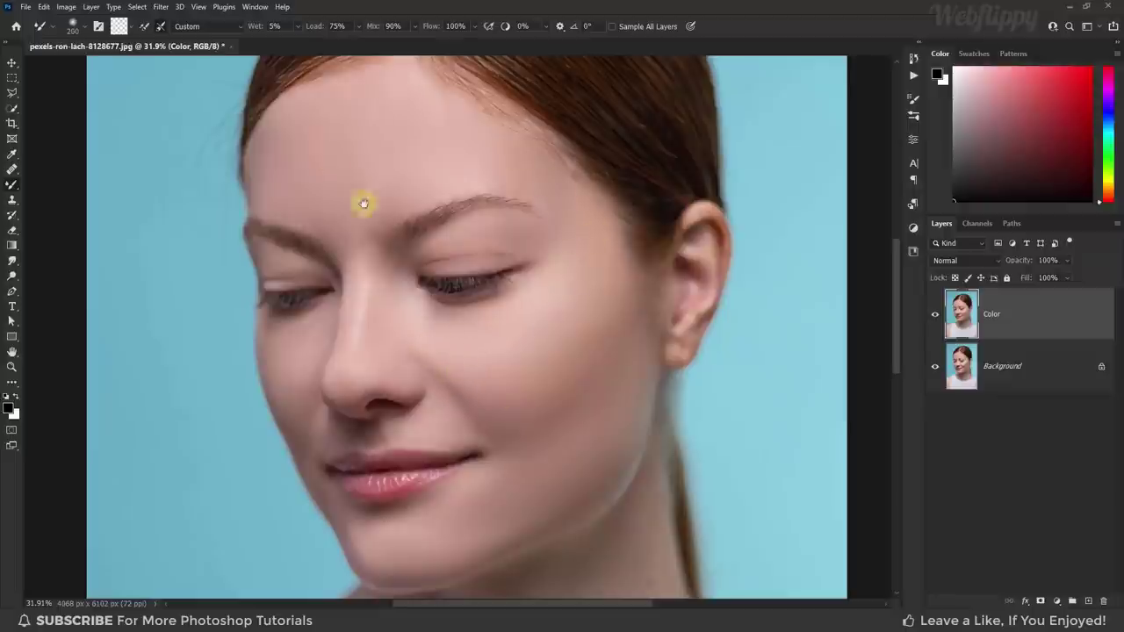
{"action": "left_click_drag", "start_coordinate": [363, 204], "coordinate": [362, 165]}
{"action": "key", "text": "bracketleft"}
{"action": "key", "text": "bracketleft"}
{"action": "key", "text": "bracketleft"}
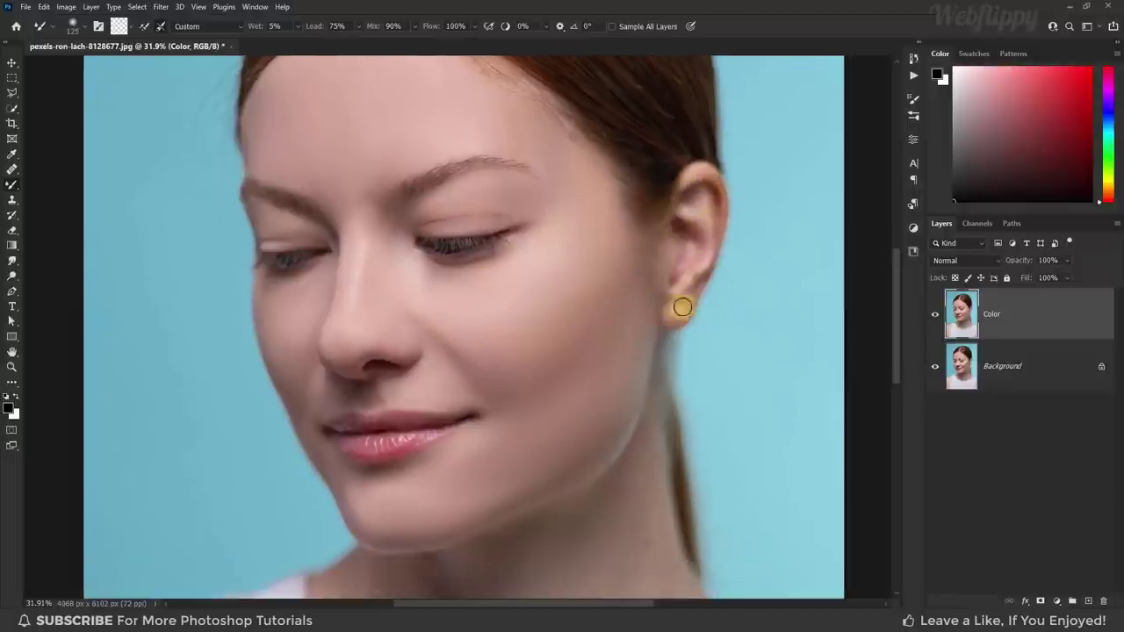
{"action": "scroll", "coordinate": [507, 331], "scroll_direction": "down", "scroll_amount": 3}
Blend the skin across the neck and shoulder with a 200–300 px brush
{"action": "scroll", "coordinate": [369, 359], "scroll_direction": "down", "scroll_amount": 3}
{"action": "key", "text": "bracketright"}
{"action": "key", "text": "bracketright"}
{"action": "key", "text": "bracketright"}
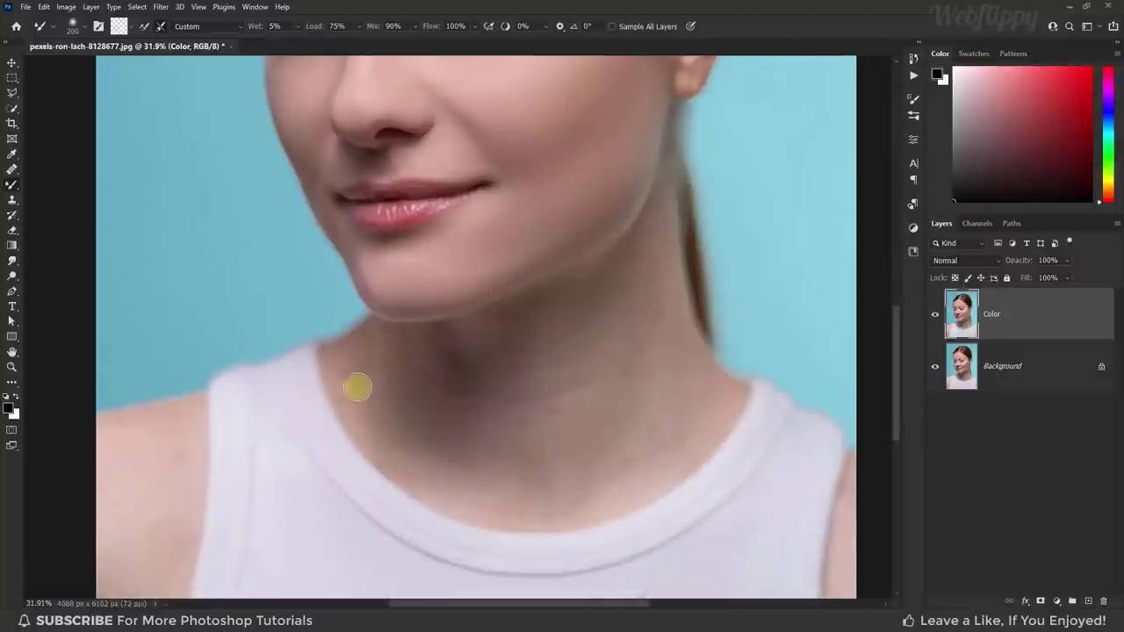
{"action": "mouse_move", "coordinate": [357, 387]}
{"action": "left_mouse_down"}
{"action": "mouse_move", "coordinate": [419, 337]}
{"action": "mouse_move", "coordinate": [447, 421]}
{"action": "mouse_move", "coordinate": [399, 422]}
{"action": "mouse_move", "coordinate": [396, 406]}
{"action": "left_mouse_up"}
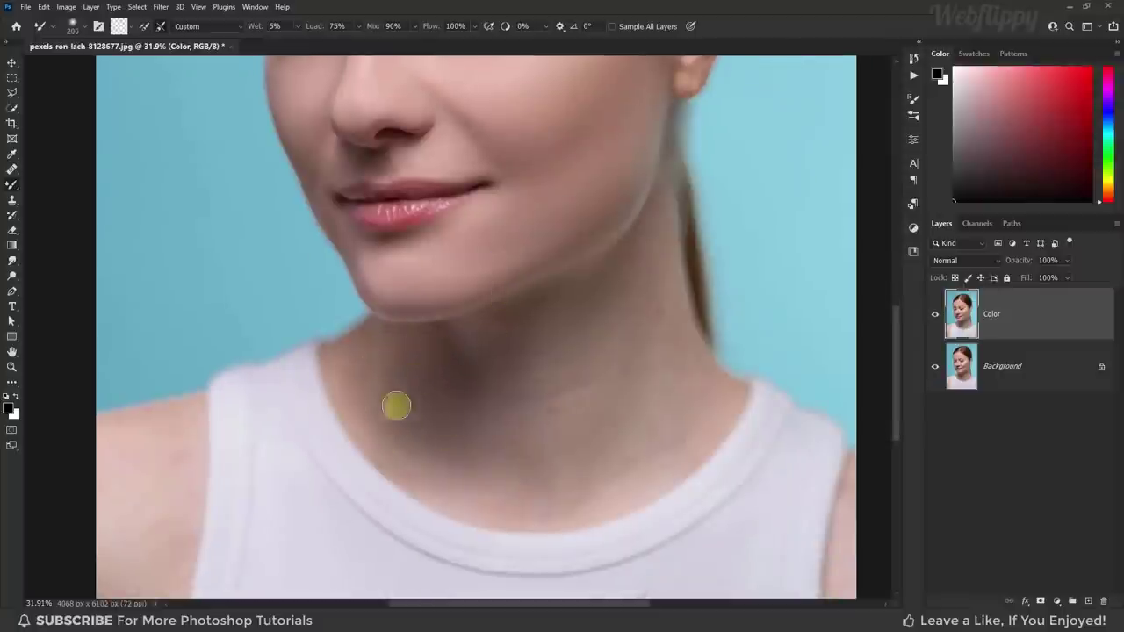
{"action": "key", "text": "bracketright"}
{"action": "key", "text": "bracketright"}
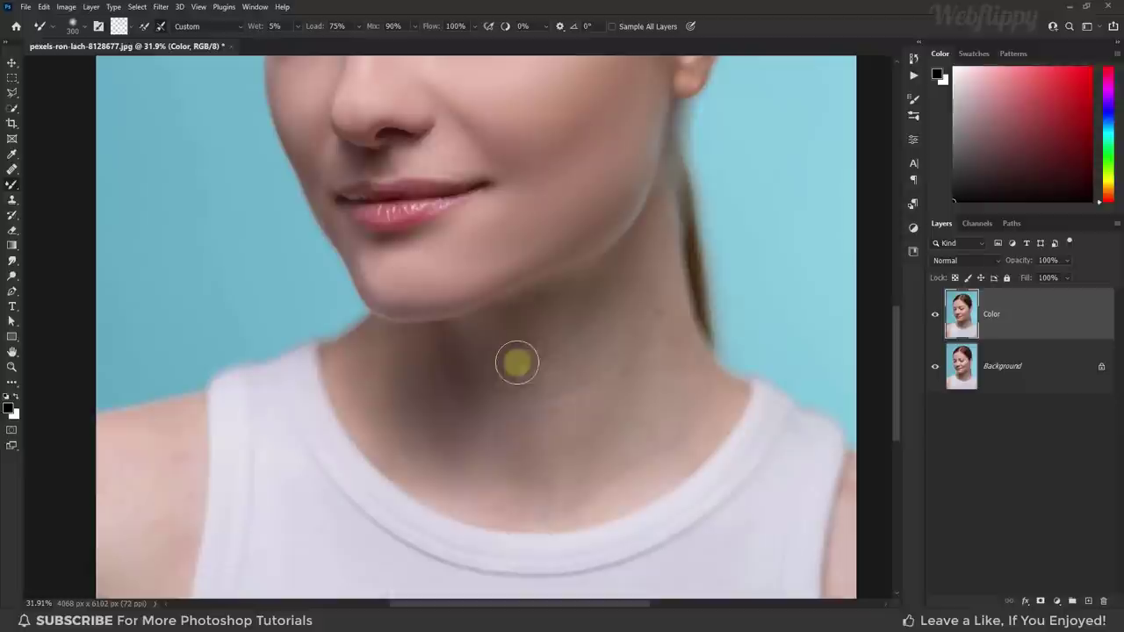
{"action": "mouse_move", "coordinate": [517, 362]}
{"action": "left_mouse_down"}
{"action": "mouse_move", "coordinate": [515, 436]}
{"action": "mouse_move", "coordinate": [557, 510]}
{"action": "mouse_move", "coordinate": [697, 395]}
{"action": "mouse_move", "coordinate": [603, 318]}
{"action": "left_mouse_up"}
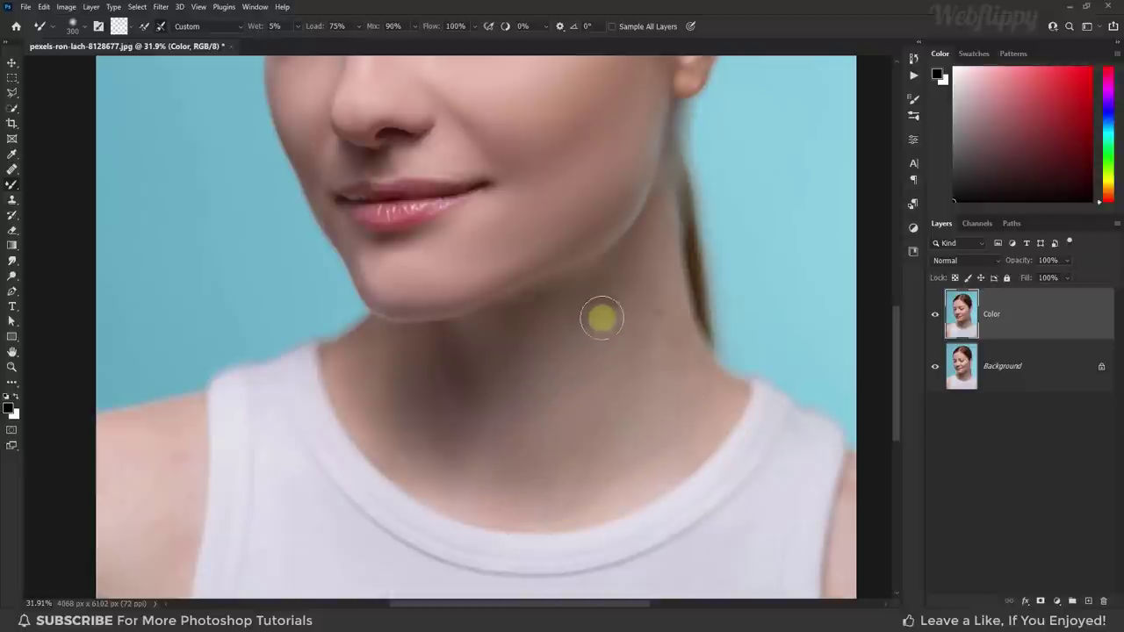
{"action": "key", "text": "bracketleft"}
{"action": "key", "text": "bracketleft"}
{"action": "key", "text": "bracketleft"}
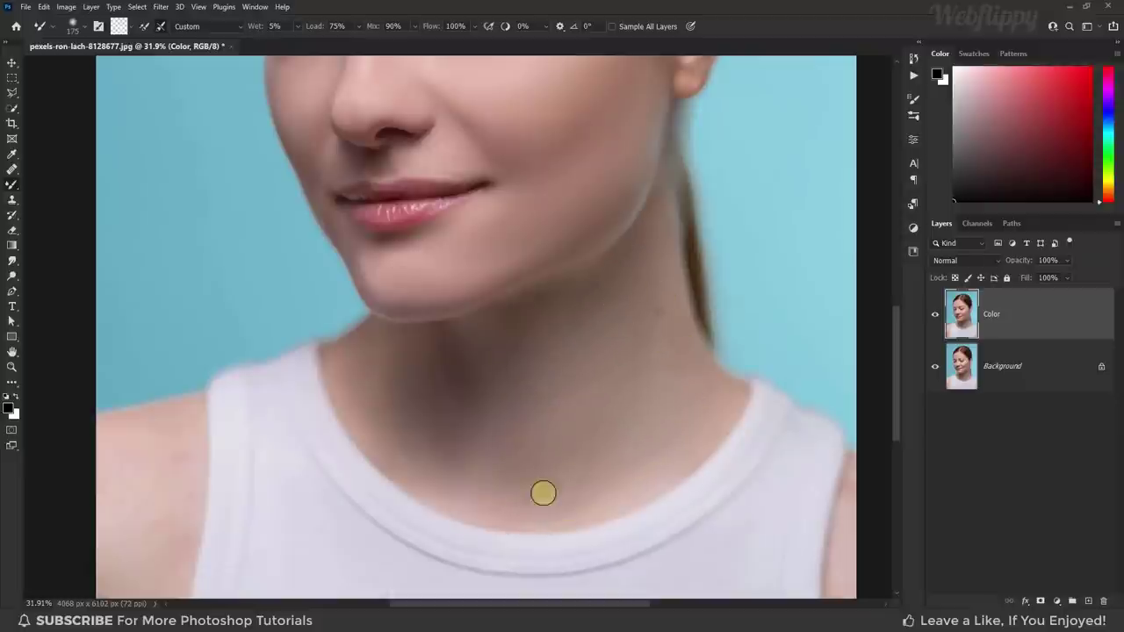
{"action": "key", "text": "bracketright"}
{"action": "key", "text": "bracketright"}
{"action": "key", "text": "bracketright"}
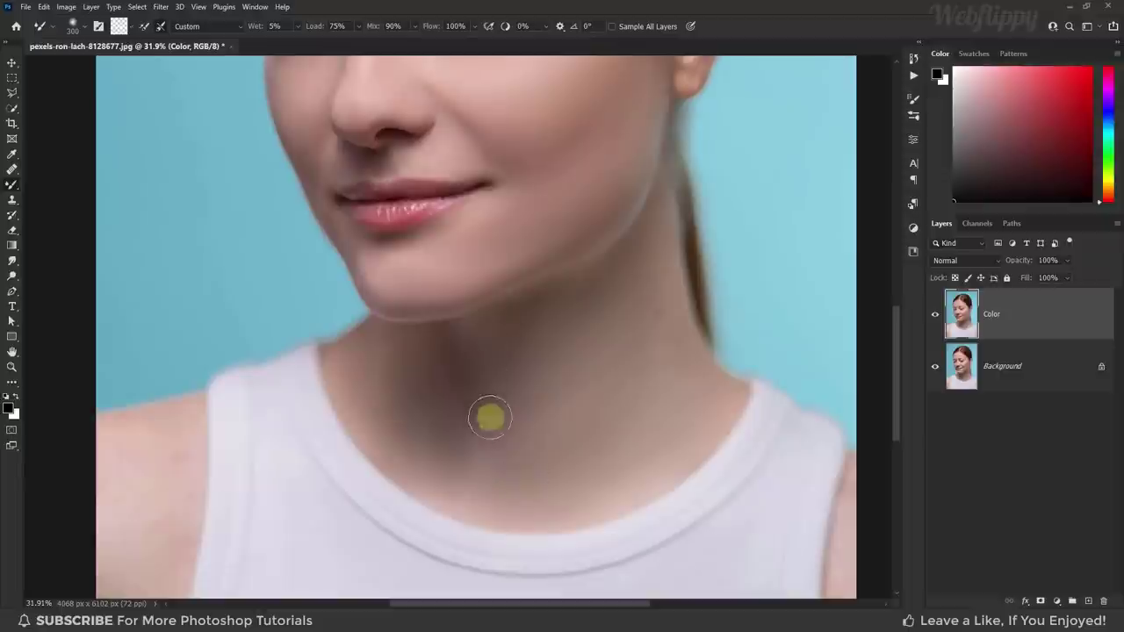
{"action": "mouse_move", "coordinate": [126, 452]}
{"action": "left_mouse_down"}
{"action": "mouse_move", "coordinate": [279, 303]}
{"action": "mouse_move", "coordinate": [334, 269]}
{"action": "mouse_move", "coordinate": [352, 304]}
{"action": "mouse_move", "coordinate": [273, 354]}
{"action": "mouse_move", "coordinate": [275, 431]}
{"action": "mouse_move", "coordinate": [333, 366]}
{"action": "mouse_move", "coordinate": [344, 391]}
{"action": "mouse_move", "coordinate": [276, 519]}
{"action": "mouse_move", "coordinate": [335, 428]}
{"action": "mouse_move", "coordinate": [339, 331]}
{"action": "mouse_move", "coordinate": [299, 394]}
{"action": "left_mouse_up"}
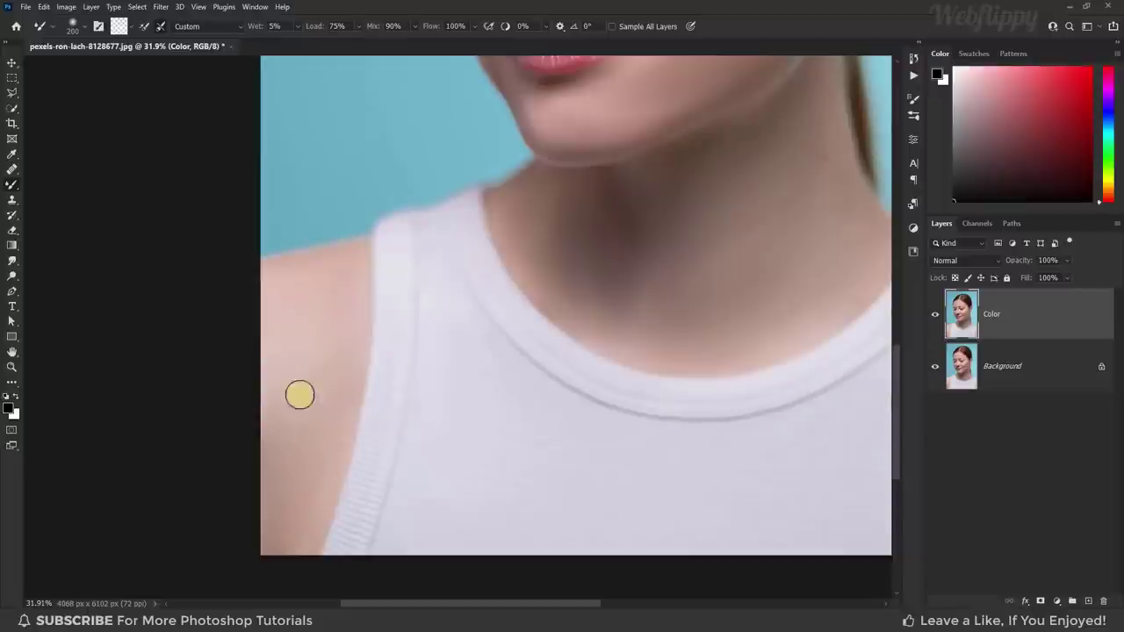
Blend colour across the lower lip with a smaller brush, then fit the whole image on screen
{"action": "scroll", "coordinate": [299, 395], "scroll_direction": "right", "scroll_amount": 5}
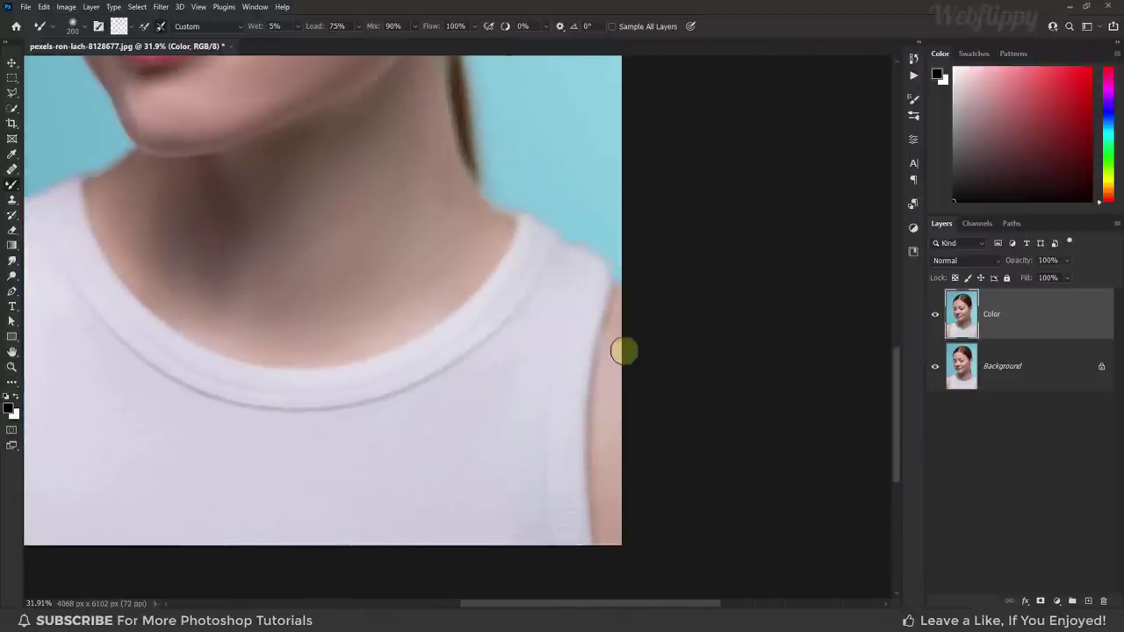
{"action": "scroll", "coordinate": [571, 360], "scroll_direction": "up", "scroll_amount": 5}
{"action": "scroll", "coordinate": [527, 373], "scroll_direction": "left", "scroll_amount": 3}
{"action": "scroll", "coordinate": [421, 351], "scroll_direction": "down", "scroll_amount": 1}
{"action": "scroll", "coordinate": [426, 343], "scroll_direction": "down", "scroll_amount": 1}
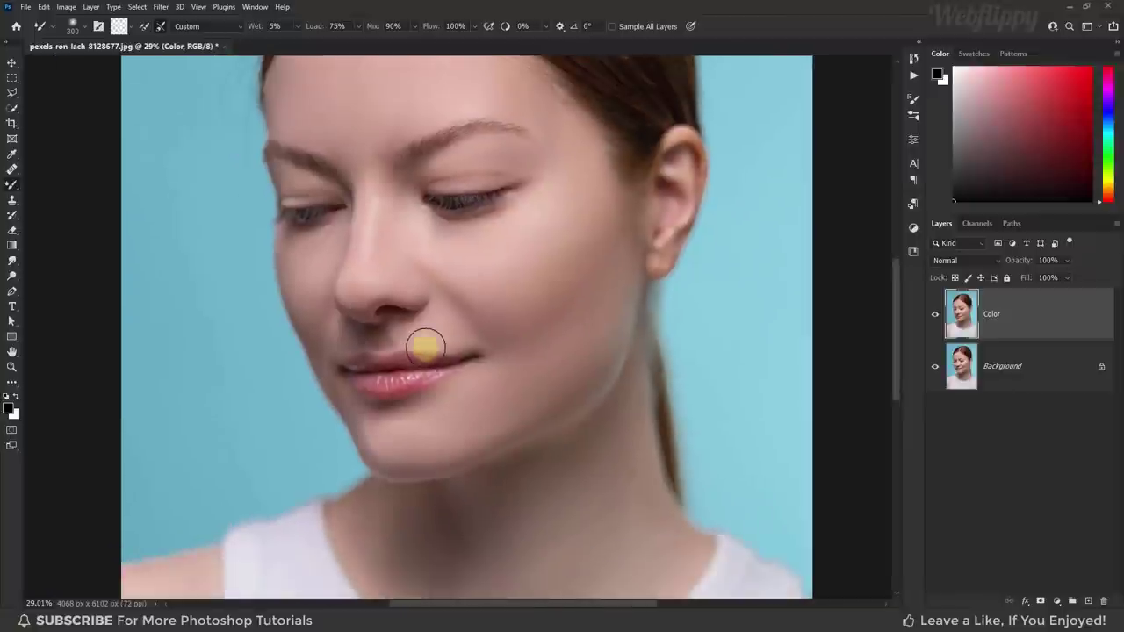
{"action": "key", "text": "bracketleft"}
{"action": "key", "text": "bracketleft"}
{"action": "key", "text": "bracketleft"}
{"action": "mouse_move", "coordinate": [370, 365]}
{"action": "left_mouse_down"}
{"action": "mouse_move", "coordinate": [375, 386]}
{"action": "mouse_move", "coordinate": [434, 371]}
{"action": "mouse_move", "coordinate": [416, 379]}
{"action": "left_mouse_up"}
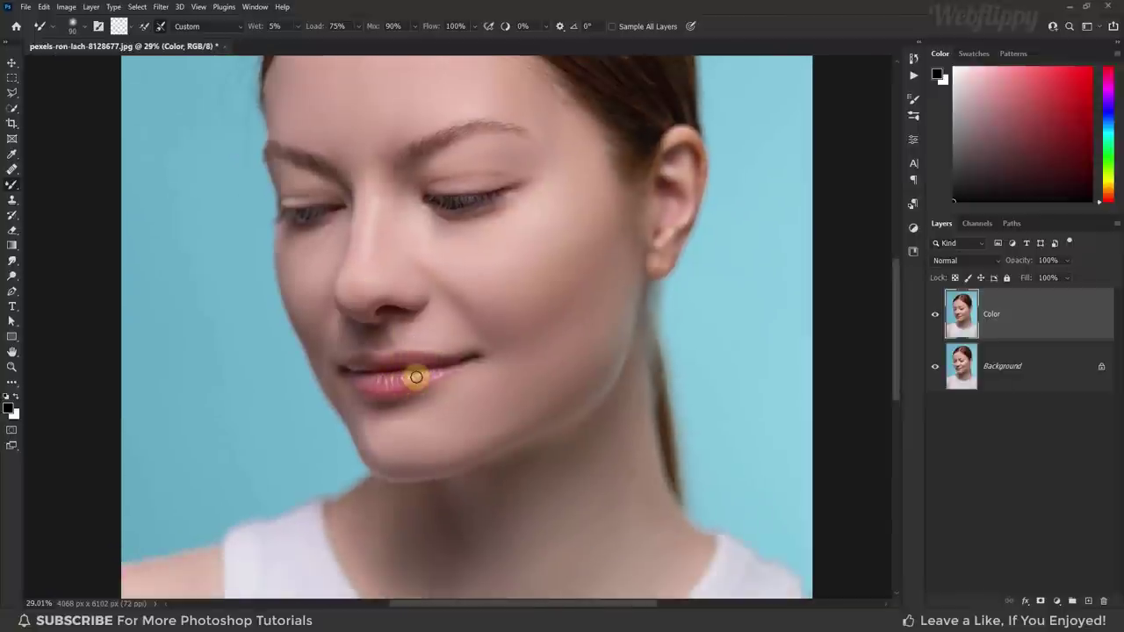
{"action": "key", "text": "ctrl+0"}
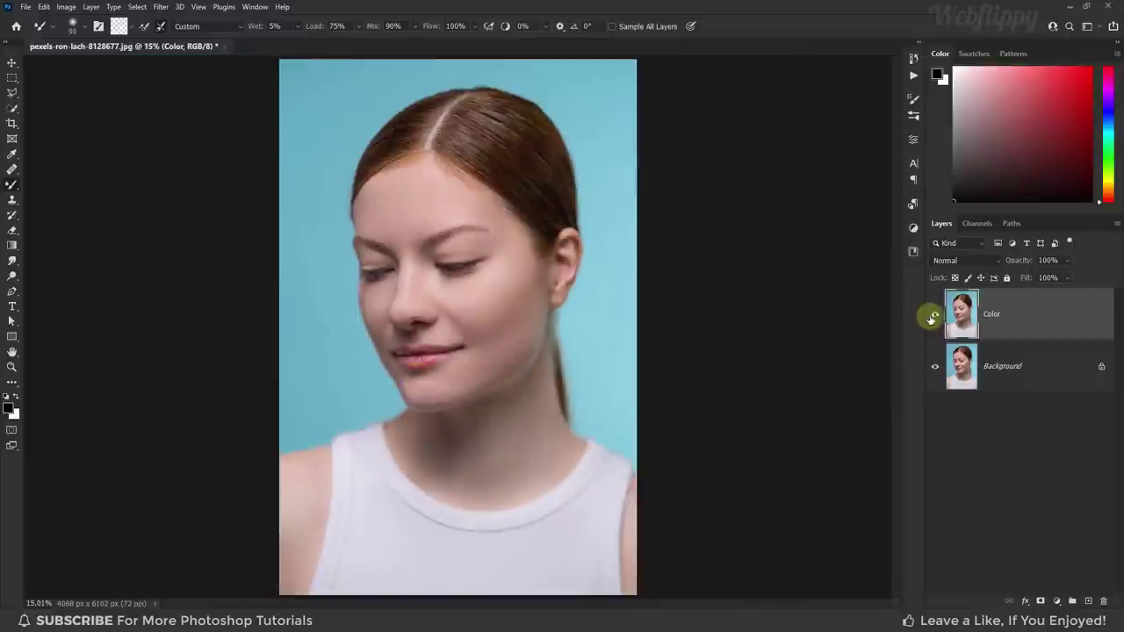
Compare the Color layer on and off and lower its opacity to about 80%
{"action": "left_click", "coordinate": [935, 316]}
{"action": "left_click", "coordinate": [935, 316]}
{"action": "left_click", "coordinate": [935, 316]}
{"action": "left_click", "coordinate": [935, 316]}
{"action": "left_click_drag", "start_coordinate": [1067, 261], "coordinate": [1047, 278]}
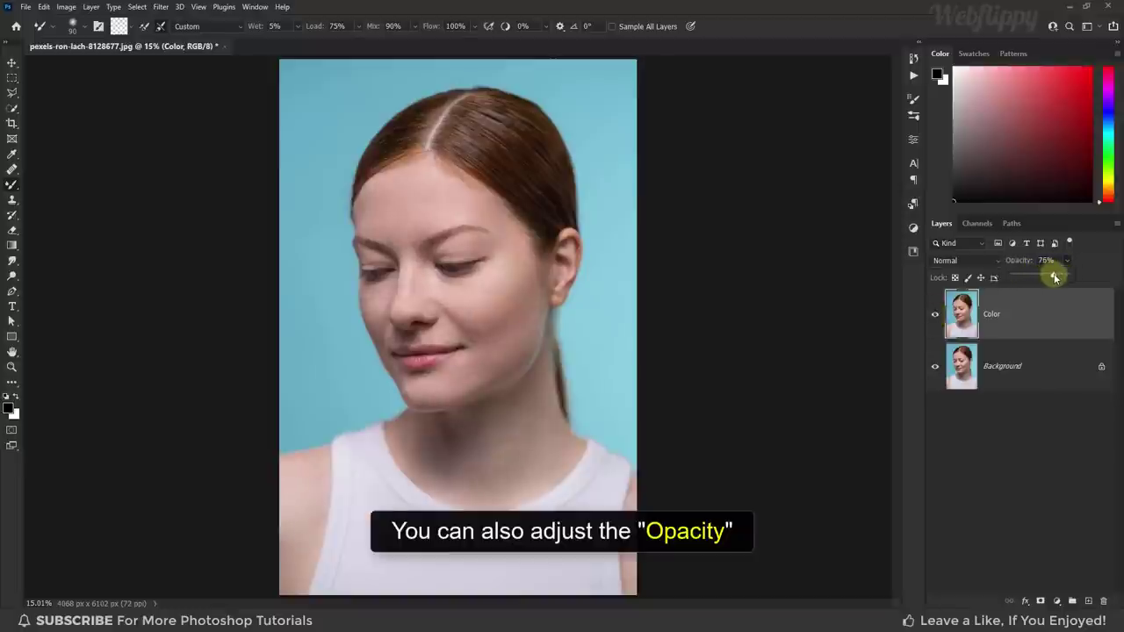
{"action": "left_click_drag", "start_coordinate": [1058, 279], "coordinate": [1057, 279]}
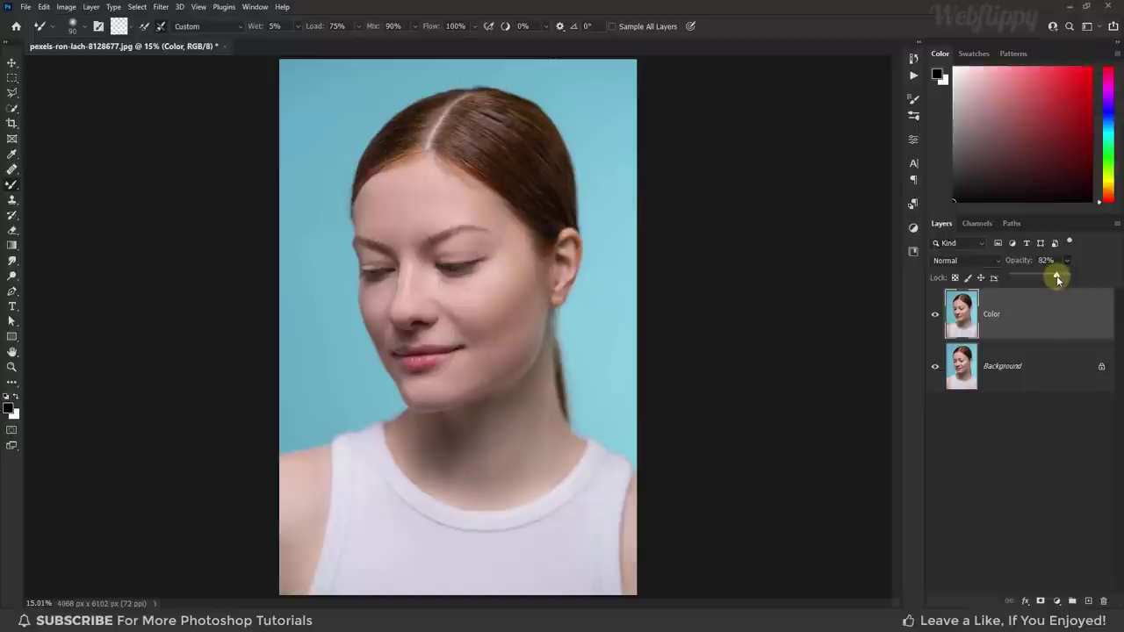
{"action": "left_click", "coordinate": [937, 315]}
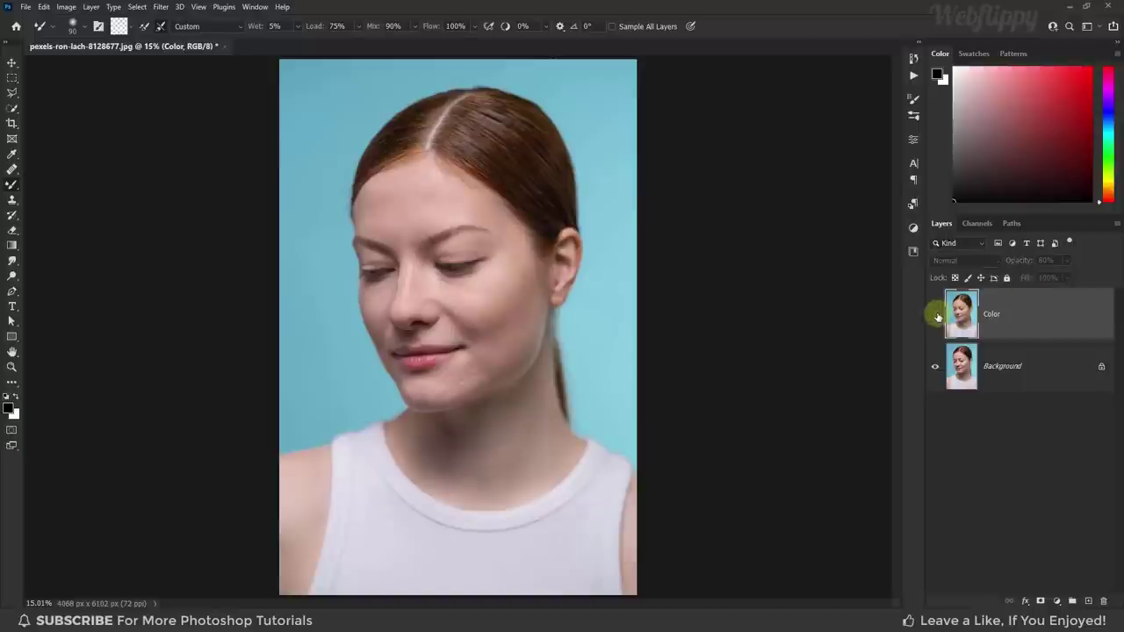
{"action": "left_click", "coordinate": [936, 316]}
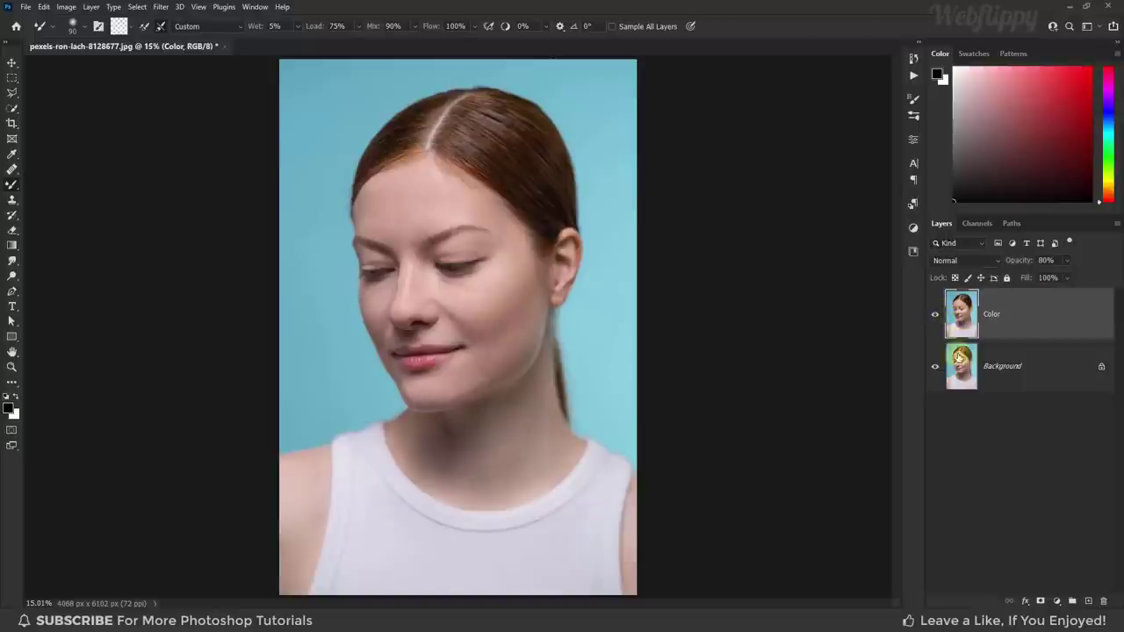
{"action": "left_click", "coordinate": [959, 369]}
Duplicate the Background, move the copy above Color as 'Texture', and desaturate it
{"action": "key", "text": "ctrl+j"}
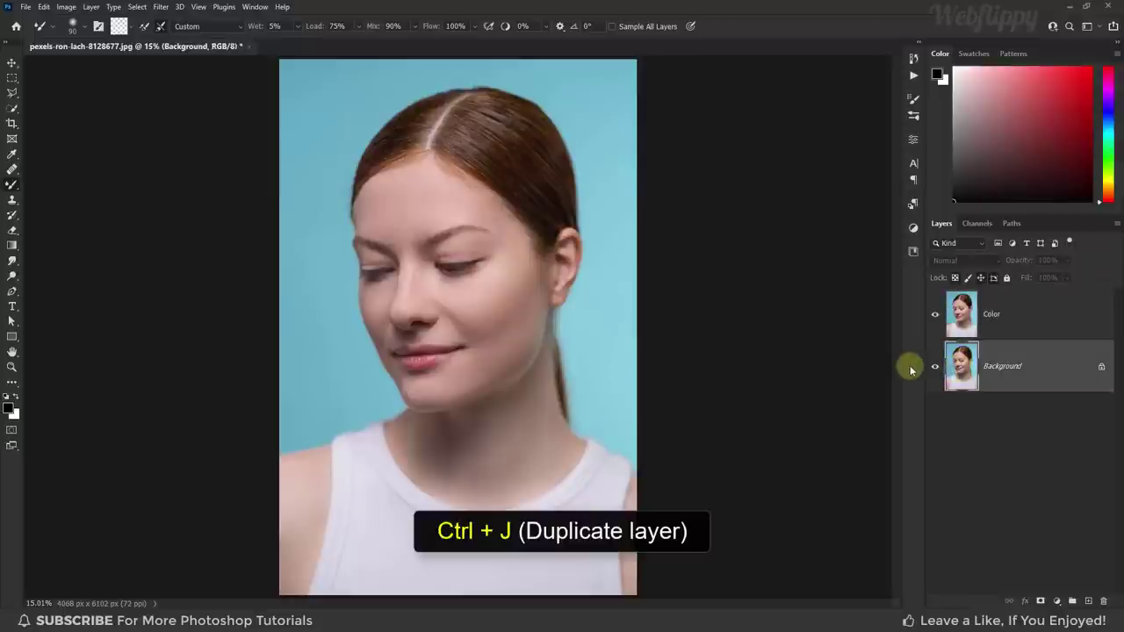
{"action": "key", "text": "ctrl+j"}
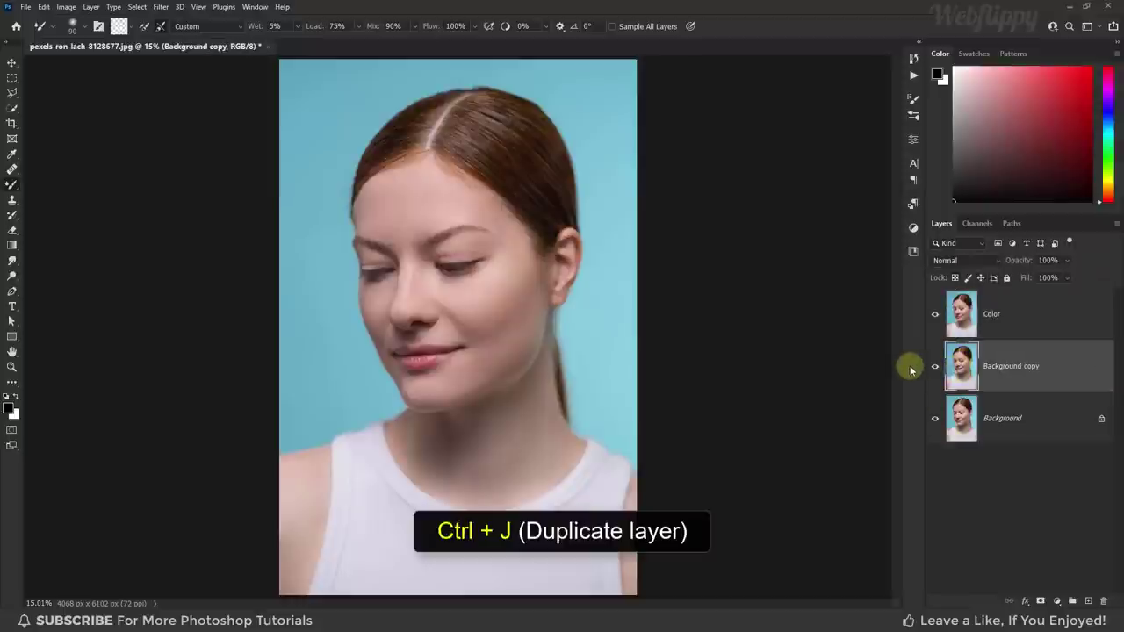
{"action": "left_click_drag", "start_coordinate": [999, 367], "coordinate": [999, 302]}
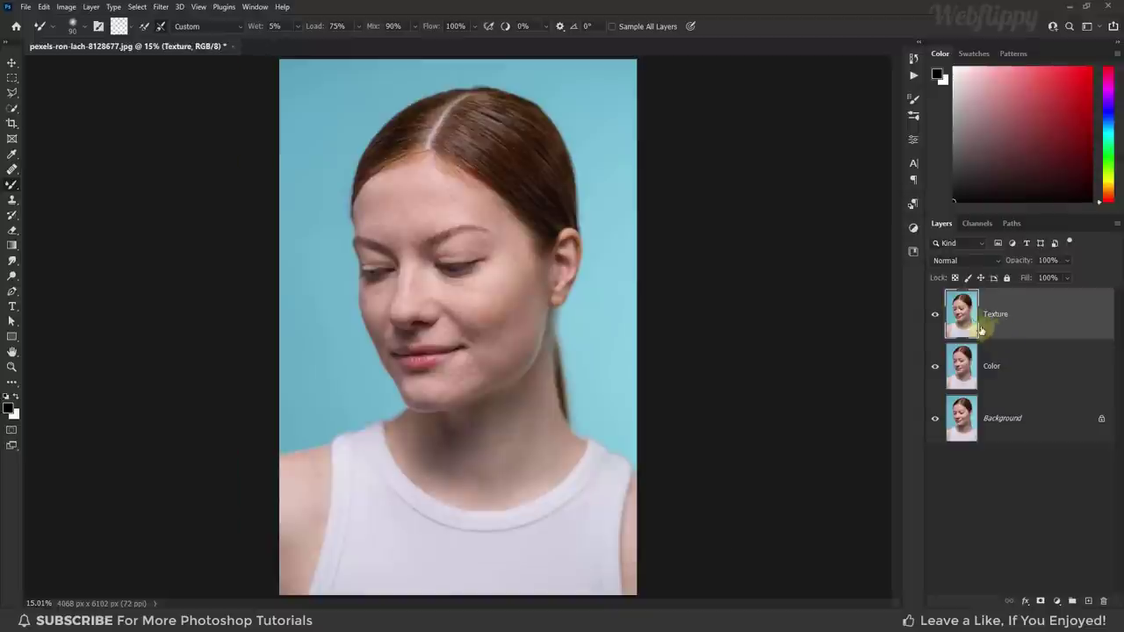
{"action": "key", "text": "ctrl+shift+u"}
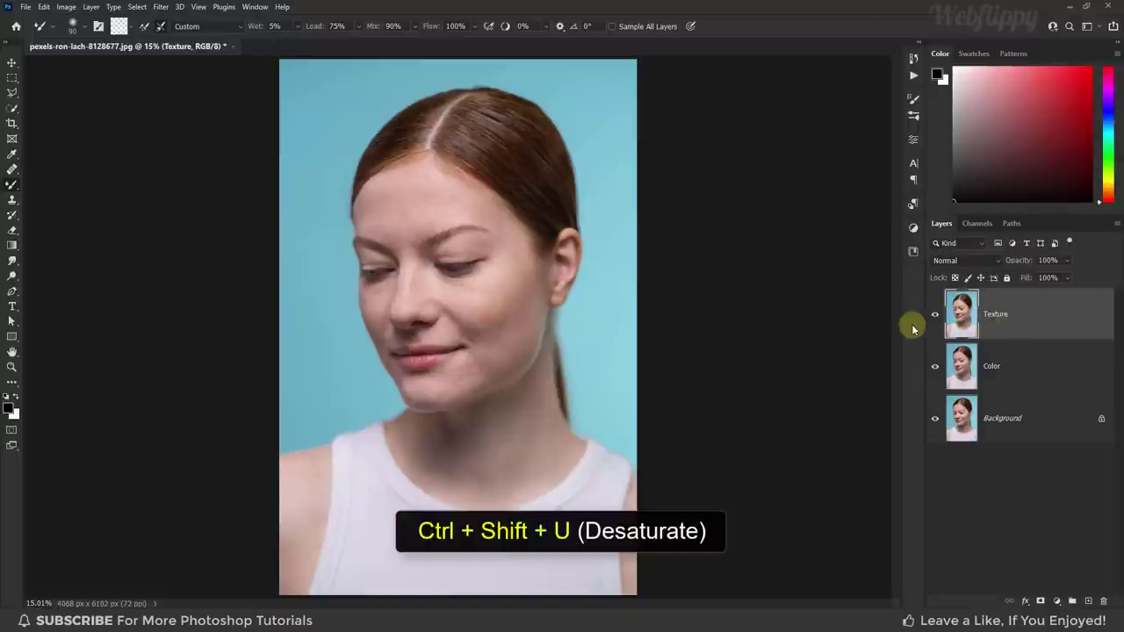
{"action": "key", "text": "ctrl+shift+u"}
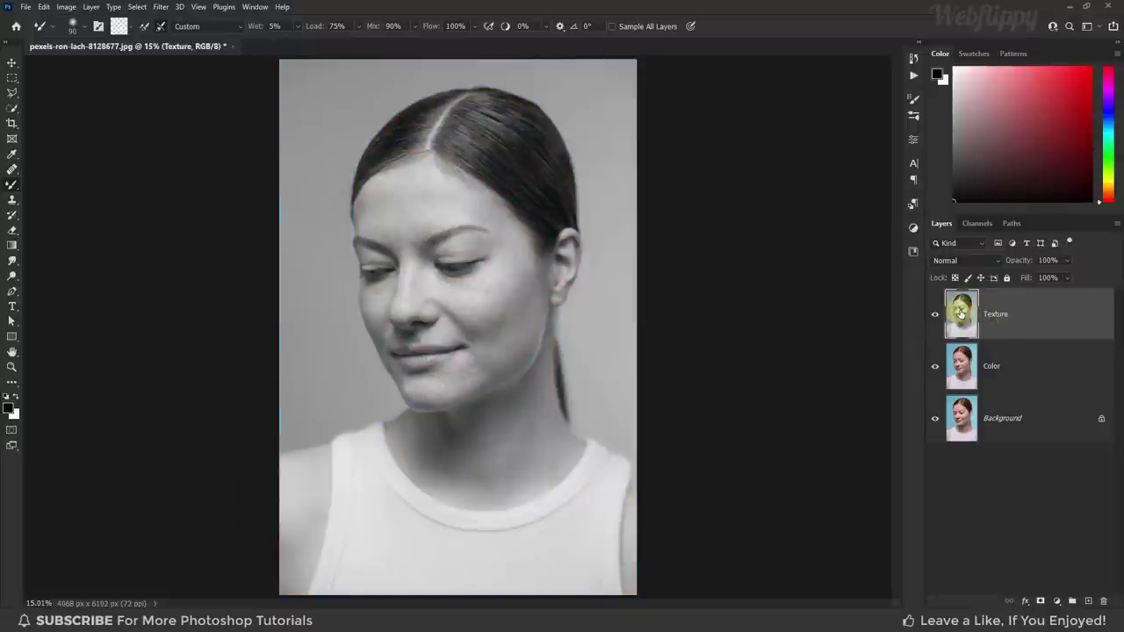
Convert Texture to a Smart Object and apply High Pass with a 3.0-pixel radius
{"action": "right_click", "coordinate": [1052, 314]}
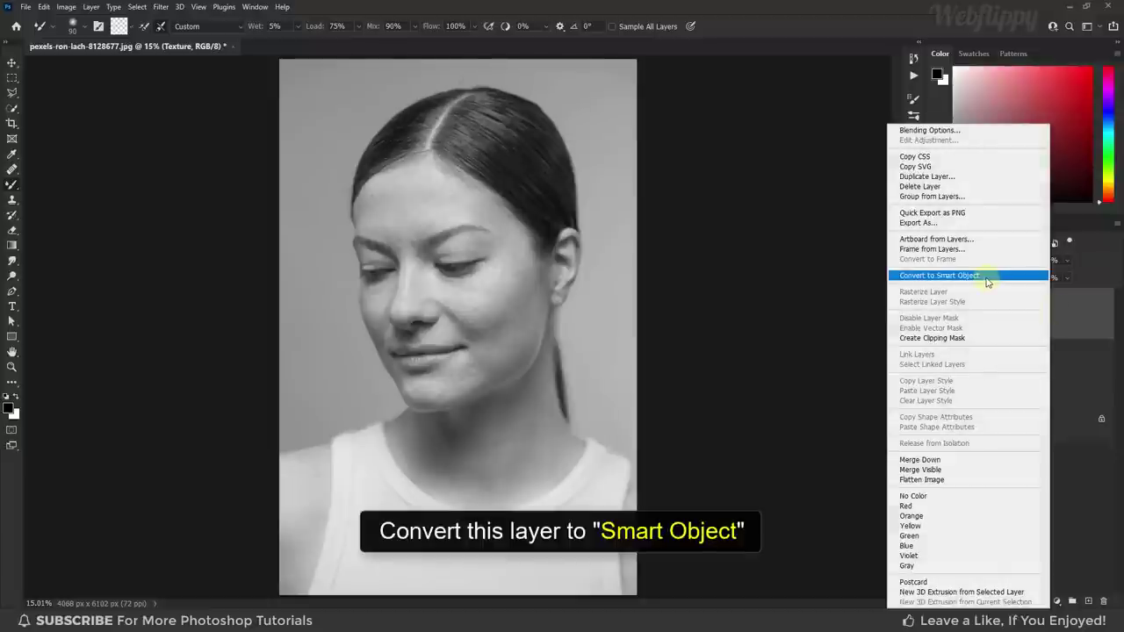
{"action": "left_click", "coordinate": [987, 278]}
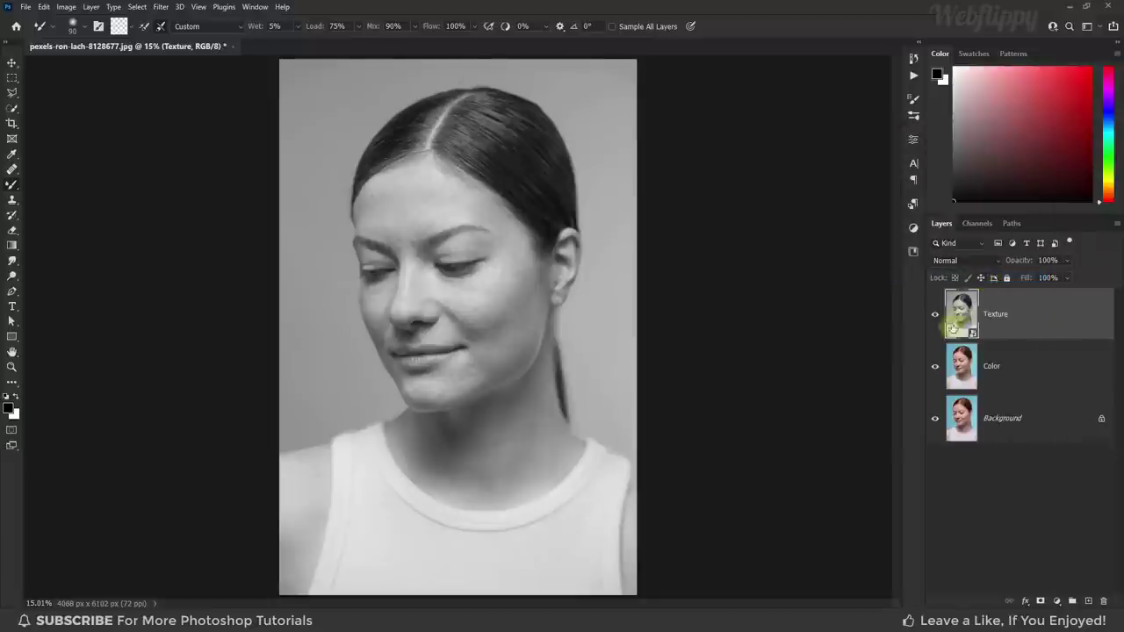
{"action": "left_click", "coordinate": [162, 7]}
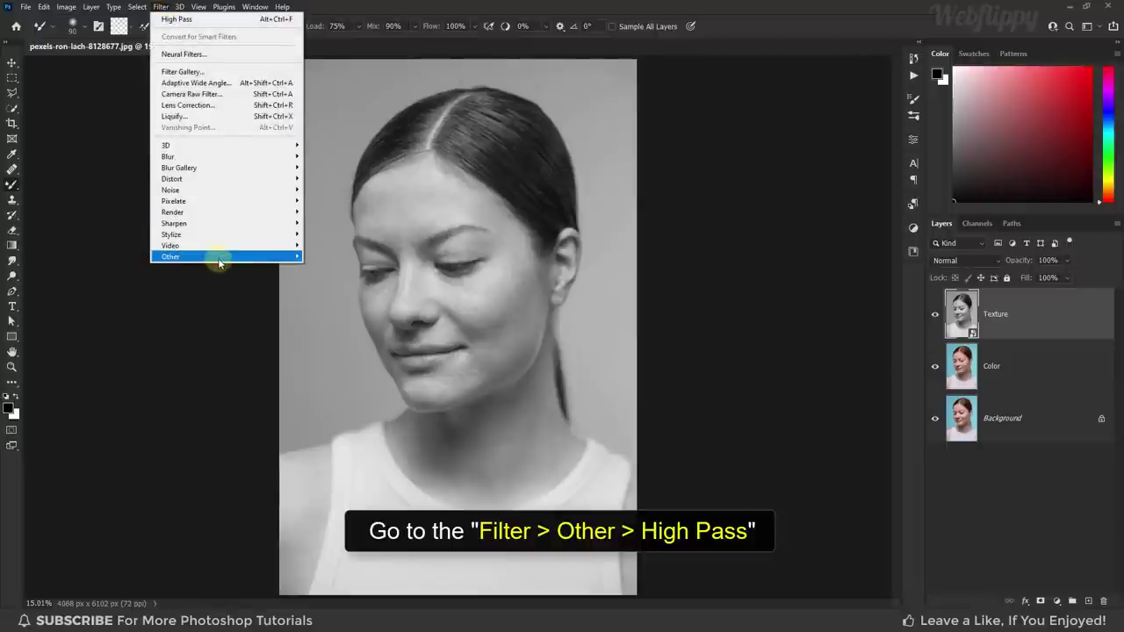
{"action": "mouse_move", "coordinate": [225, 256]}
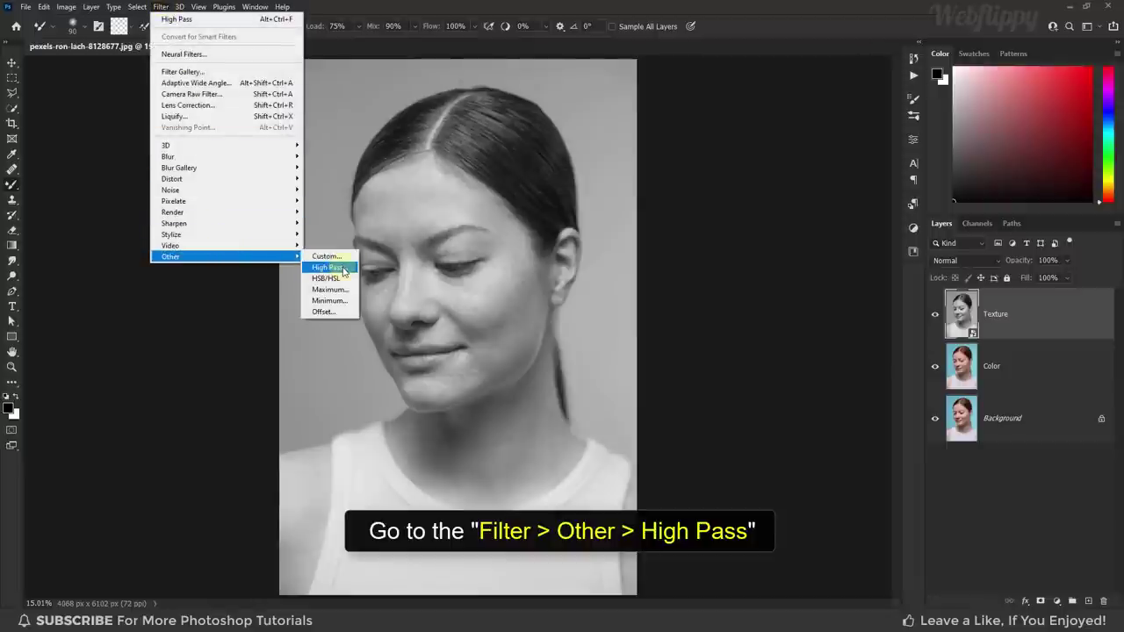
{"action": "left_click", "coordinate": [343, 268]}
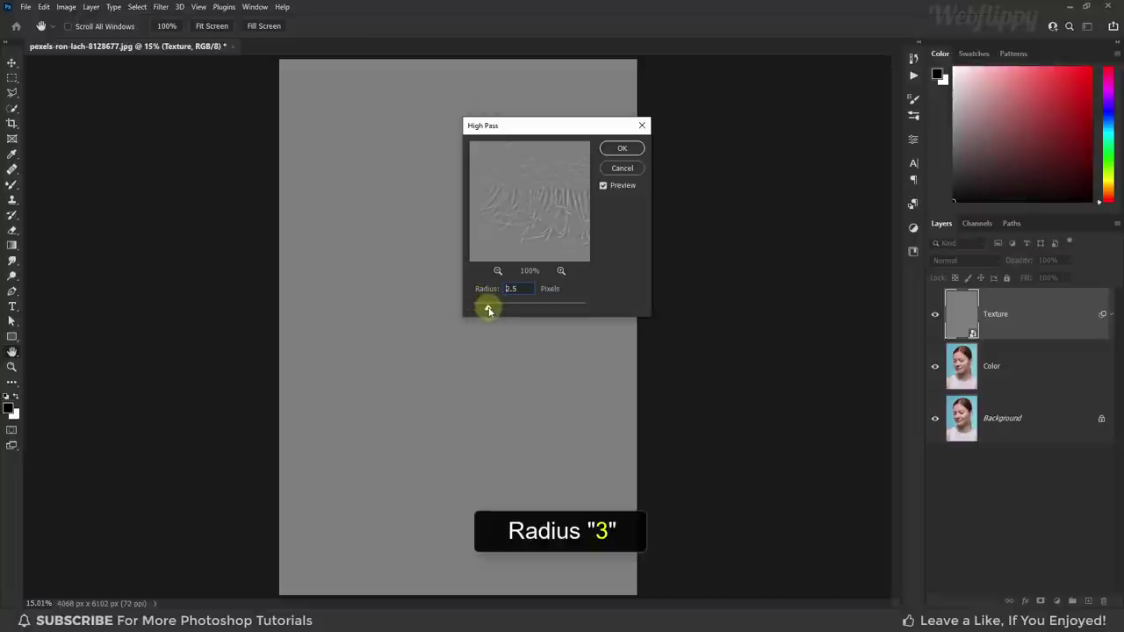
{"action": "left_click_drag", "start_coordinate": [490, 309], "coordinate": [491, 311]}
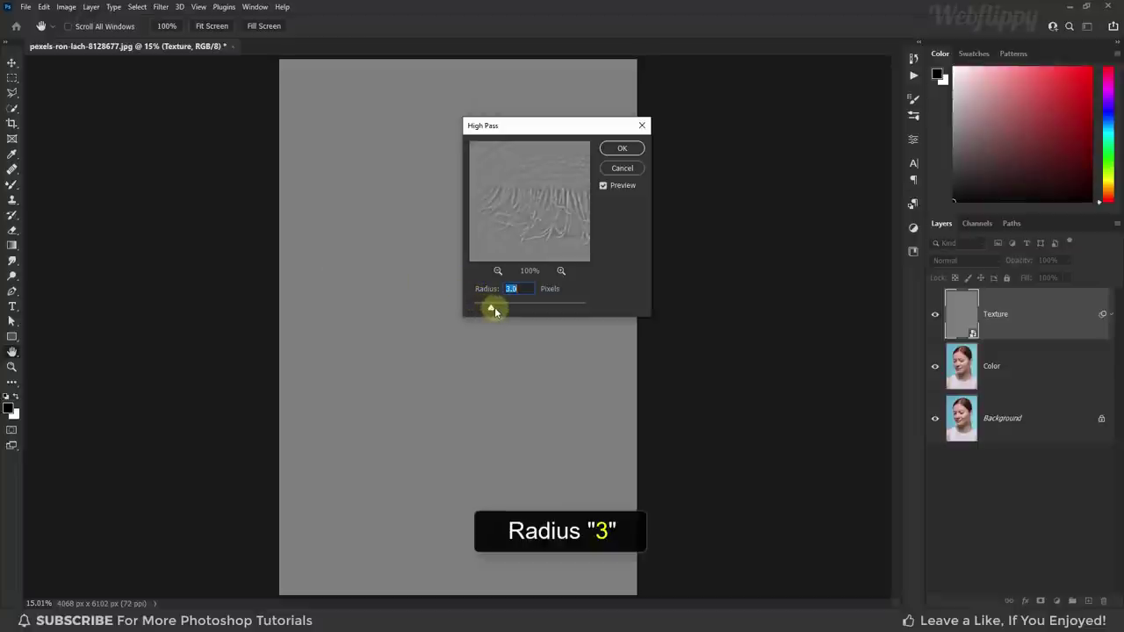
{"action": "left_click", "coordinate": [512, 290]}
{"action": "left_click", "coordinate": [623, 149]}
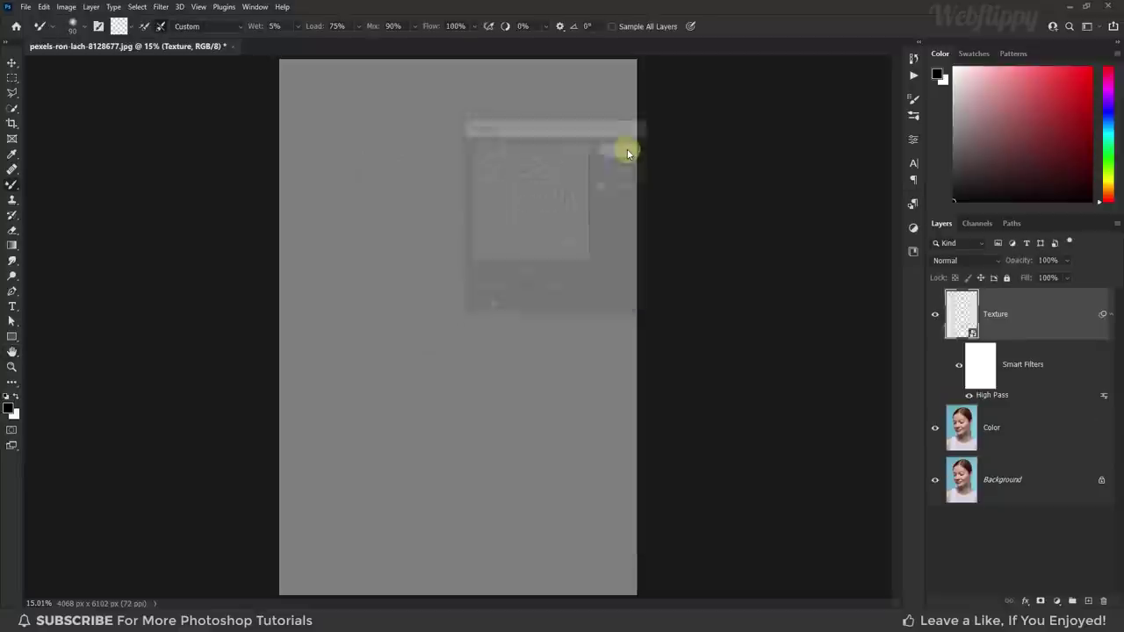
{"action": "left_click", "coordinate": [975, 261]}
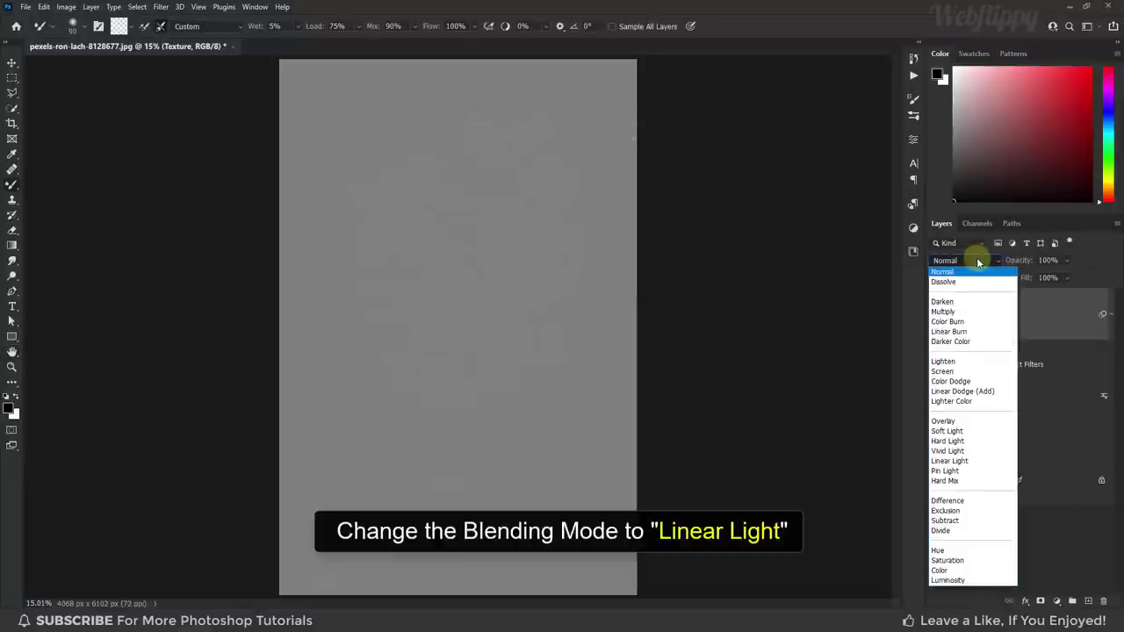
Set Texture's blend mode to Linear Light, compare it on and off, and add a layer mask
{"action": "left_click", "coordinate": [973, 462]}
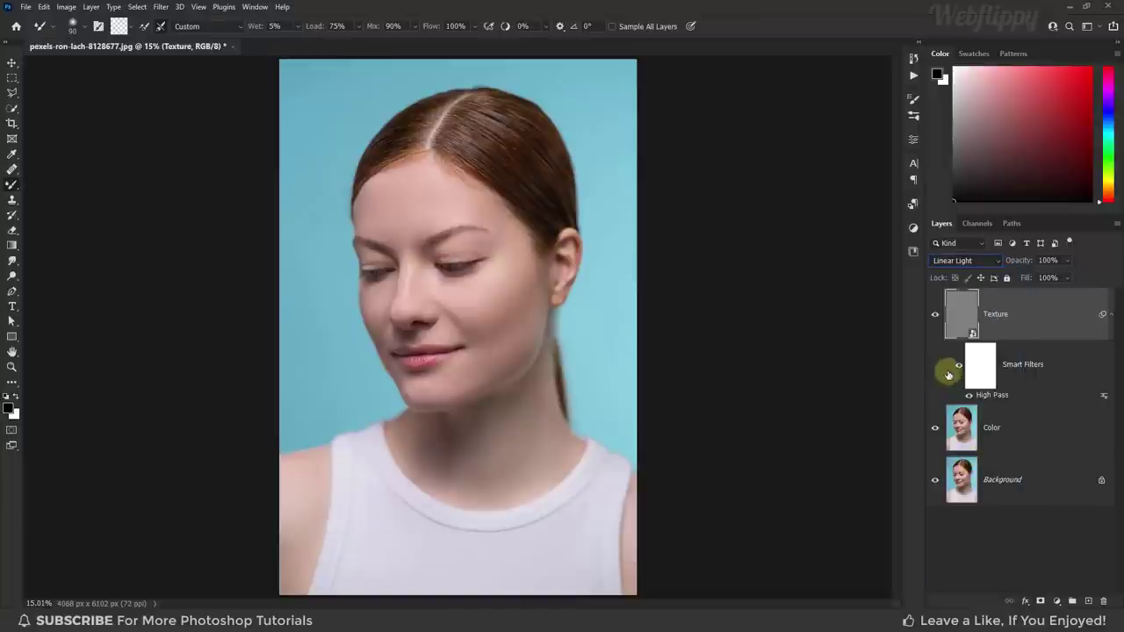
{"action": "left_click", "coordinate": [936, 316]}
{"action": "scroll", "coordinate": [462, 293], "scroll_direction": "up", "scroll_amount": 2}
{"action": "scroll", "coordinate": [471, 293], "scroll_direction": "up", "scroll_amount": 3}
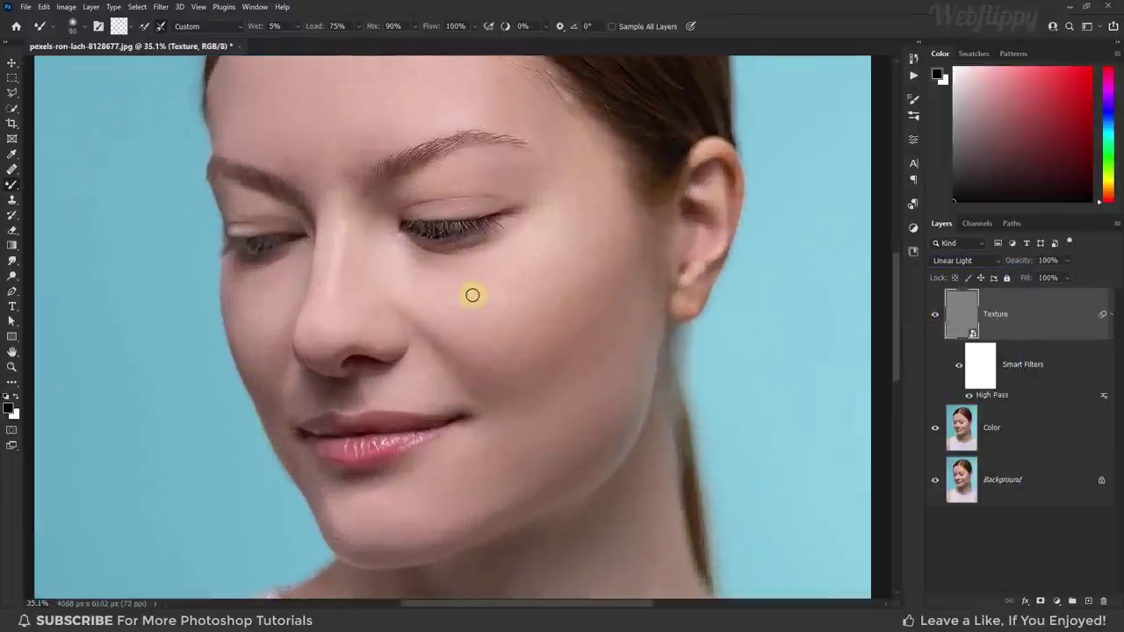
{"action": "left_click", "coordinate": [936, 316]}
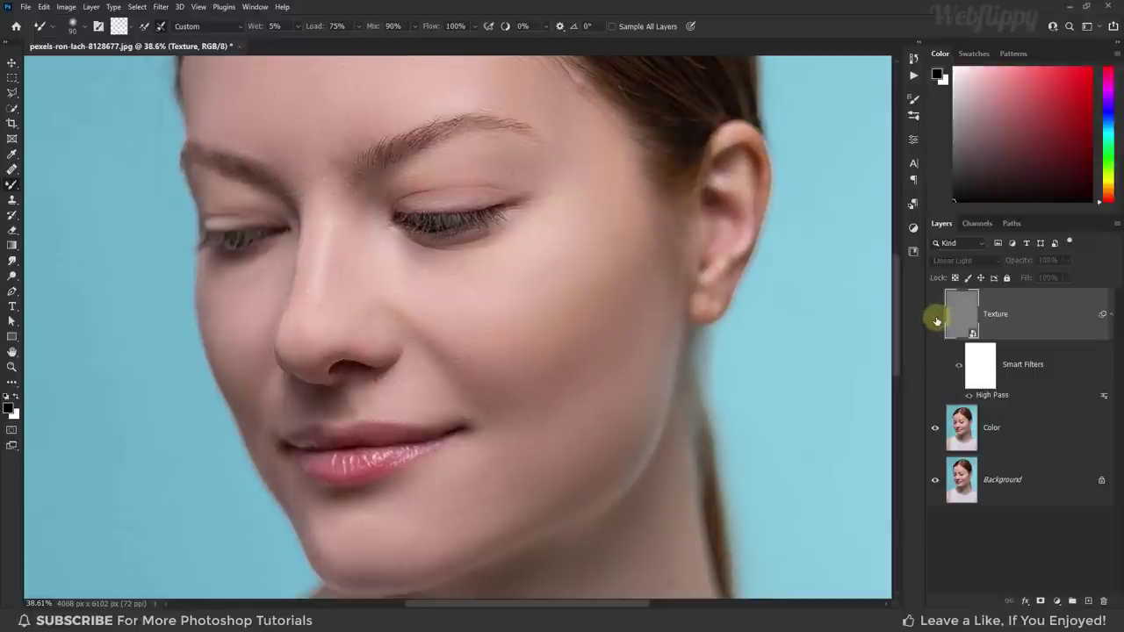
{"action": "left_click", "coordinate": [936, 316]}
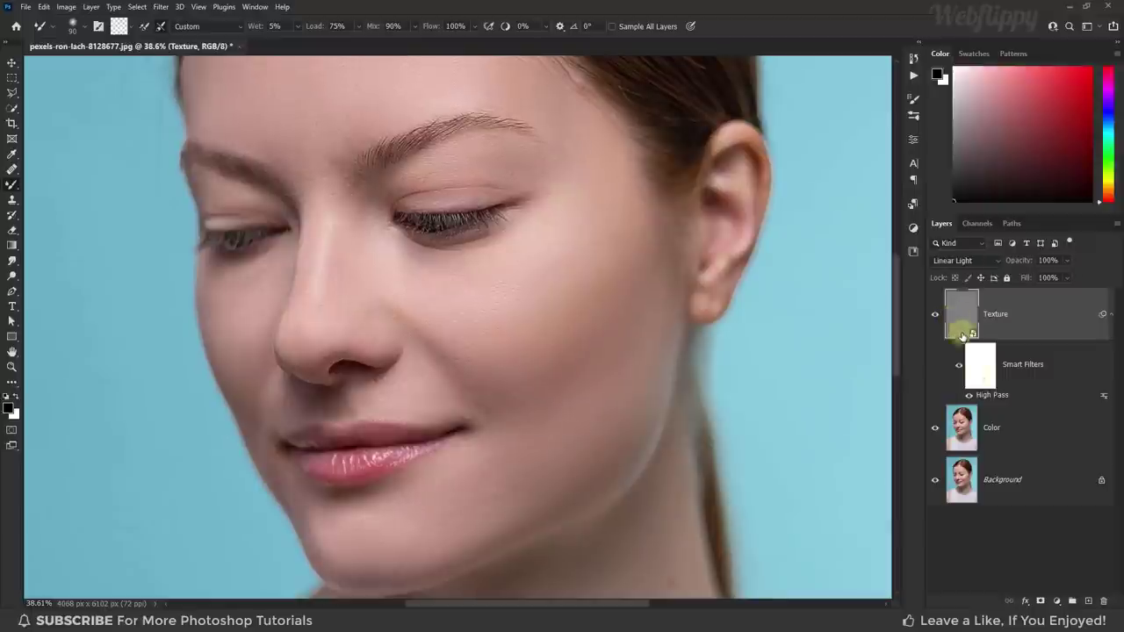
{"action": "left_click", "coordinate": [1041, 602]}
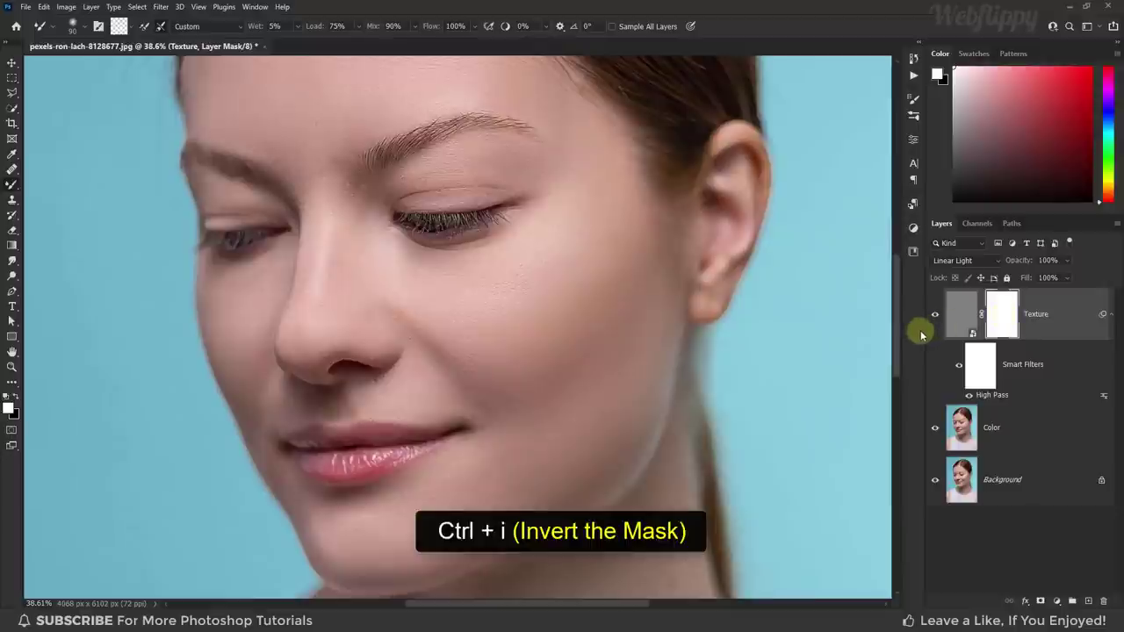
Invert the Texture mask to black and select the Brush Tool with a white foreground
{"action": "key", "text": "ctrl+i"}
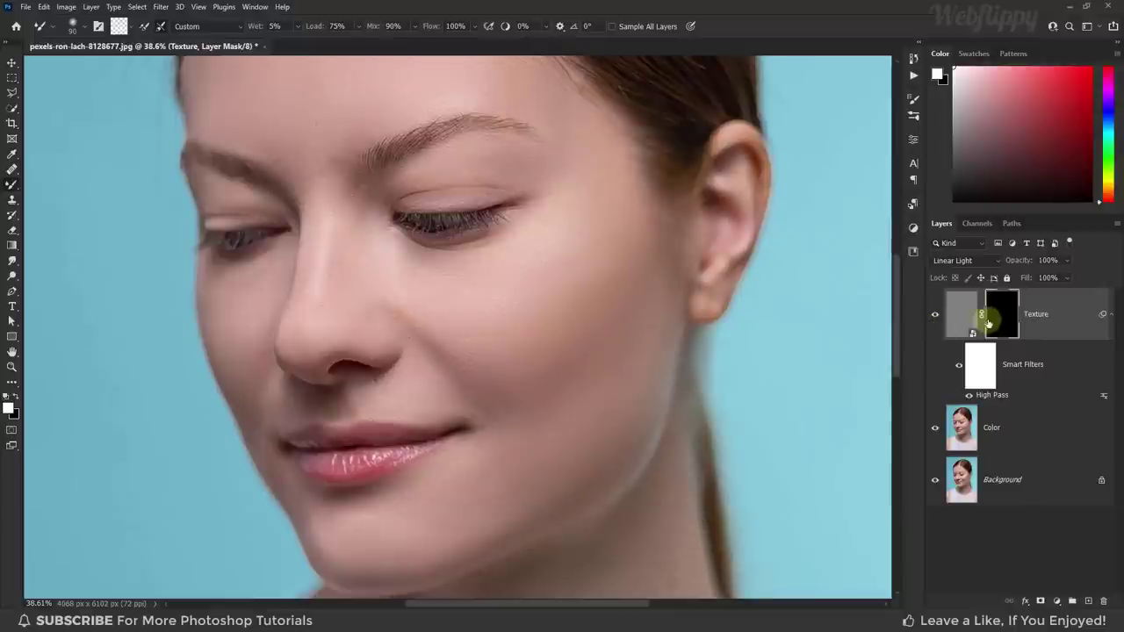
{"action": "right_click", "coordinate": [14, 185]}
{"action": "left_click", "coordinate": [53, 185]}
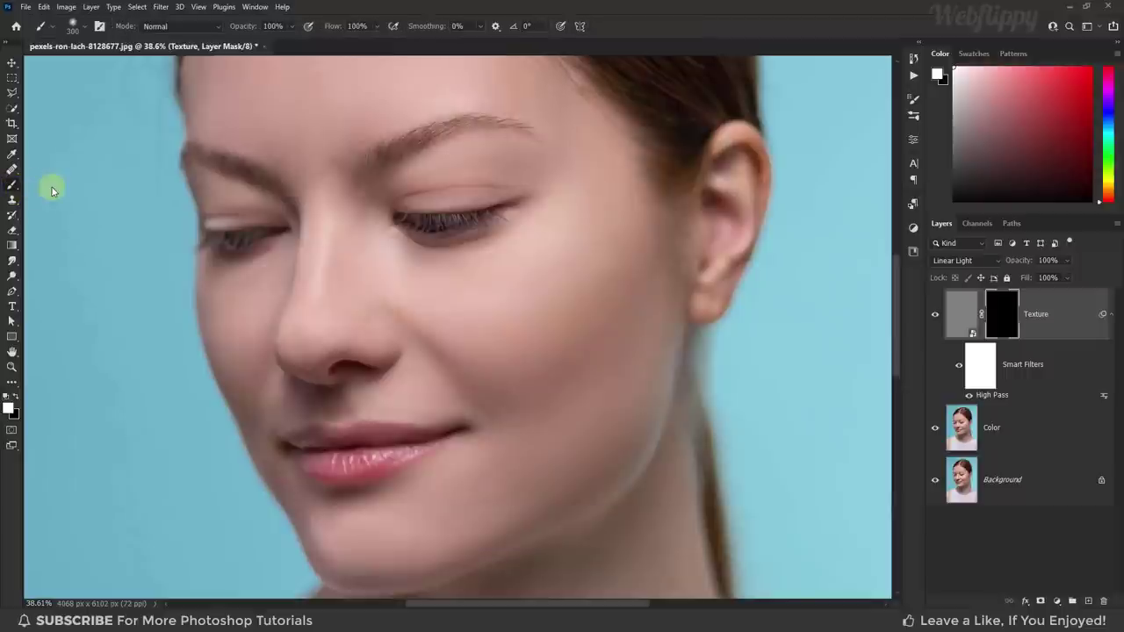
{"action": "left_click", "coordinate": [16, 397]}
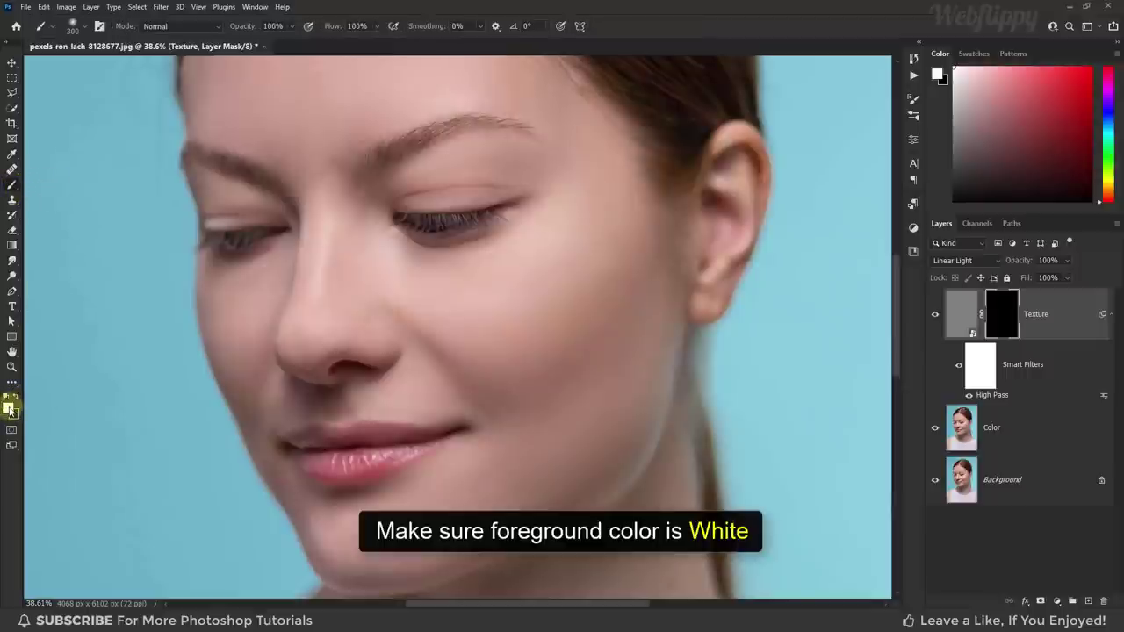
{"action": "left_click", "coordinate": [9, 405]}
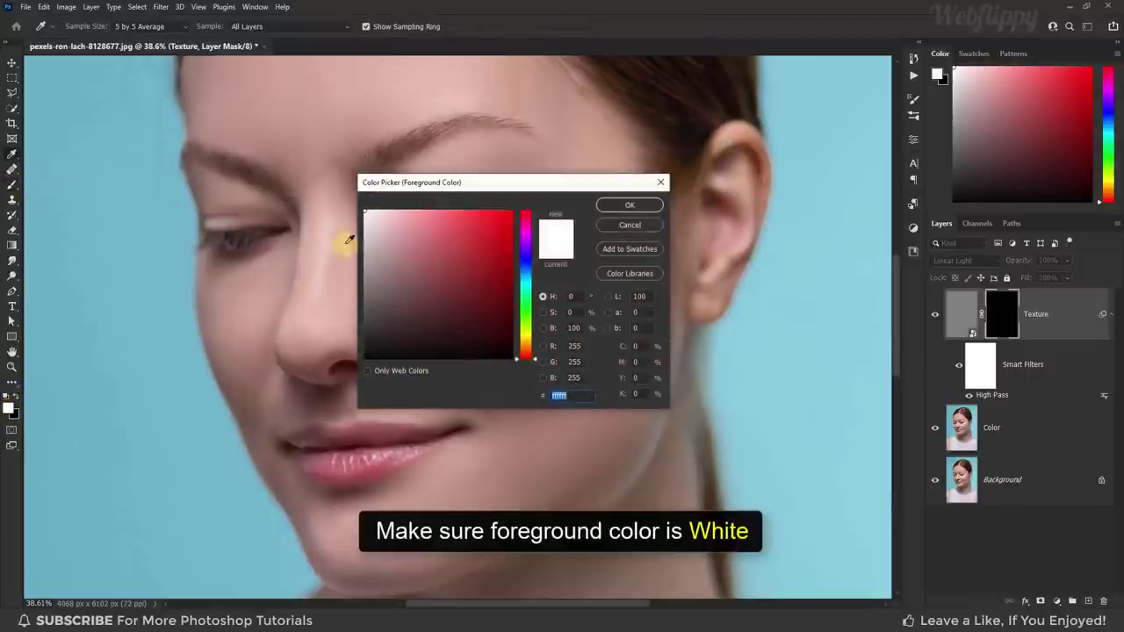
{"action": "left_click", "coordinate": [614, 205]}
Choose the Soft Round brush preset at 300 px
{"action": "left_click", "coordinate": [78, 28]}
{"action": "left_click", "coordinate": [86, 201]}
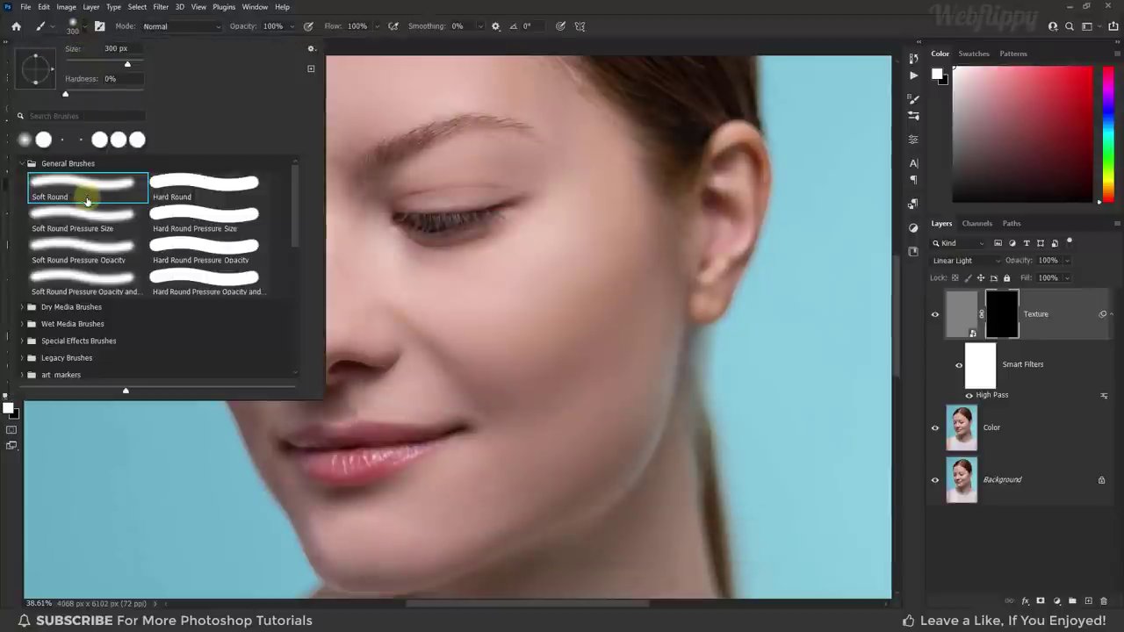
{"action": "left_click", "coordinate": [78, 27]}
{"action": "left_click", "coordinate": [86, 24]}
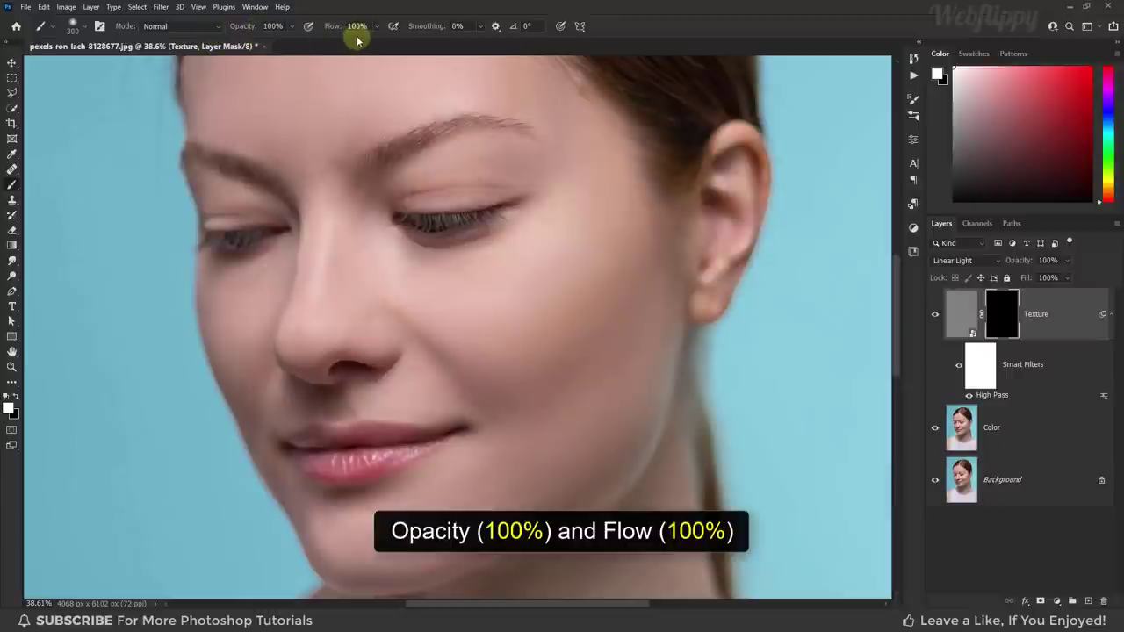
Paint white on the Texture mask over the forehead, face and neck to restore skin detail
{"action": "scroll", "coordinate": [359, 219], "scroll_direction": "down", "scroll_amount": 2}
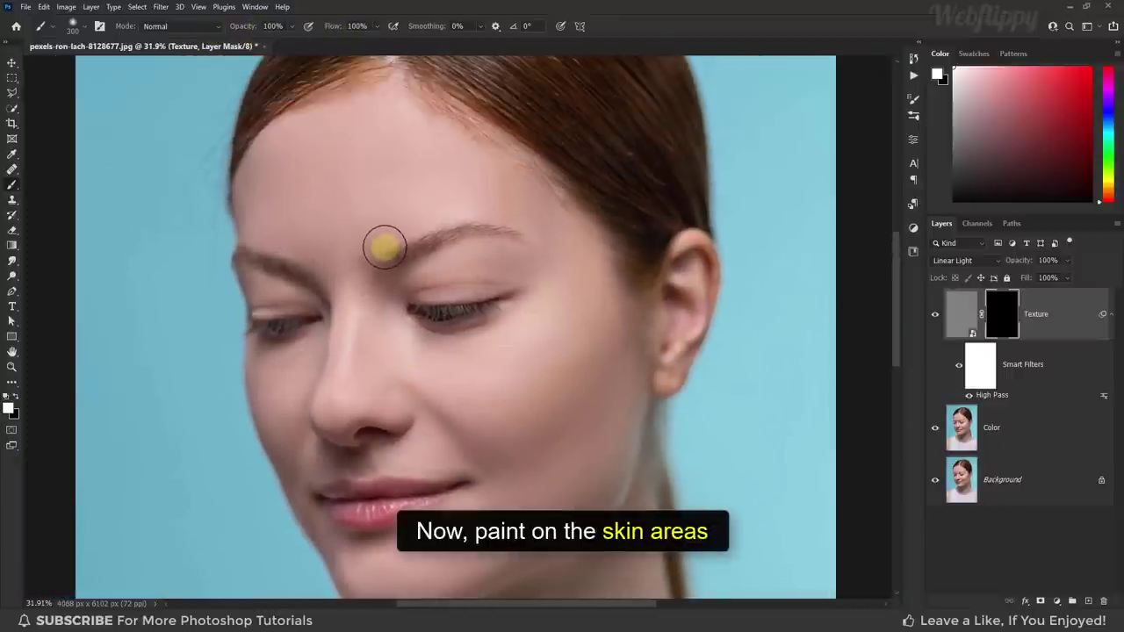
{"action": "mouse_move", "coordinate": [384, 249]}
{"action": "left_mouse_down"}
{"action": "mouse_move", "coordinate": [260, 196]}
{"action": "mouse_move", "coordinate": [317, 137]}
{"action": "mouse_move", "coordinate": [278, 201]}
{"action": "mouse_move", "coordinate": [331, 199]}
{"action": "mouse_move", "coordinate": [342, 117]}
{"action": "mouse_move", "coordinate": [398, 225]}
{"action": "mouse_move", "coordinate": [465, 126]}
{"action": "mouse_move", "coordinate": [486, 245]}
{"action": "mouse_move", "coordinate": [271, 259]}
{"action": "mouse_move", "coordinate": [371, 324]}
{"action": "mouse_move", "coordinate": [495, 266]}
{"action": "mouse_move", "coordinate": [667, 248]}
{"action": "mouse_move", "coordinate": [339, 347]}
{"action": "mouse_move", "coordinate": [352, 465]}
{"action": "mouse_move", "coordinate": [622, 342]}
{"action": "mouse_move", "coordinate": [640, 389]}
{"action": "mouse_move", "coordinate": [357, 410]}
{"action": "mouse_move", "coordinate": [594, 308]}
{"action": "mouse_move", "coordinate": [568, 530]}
{"action": "mouse_move", "coordinate": [442, 401]}
{"action": "mouse_move", "coordinate": [499, 366]}
{"action": "left_mouse_up"}
{"action": "scroll", "coordinate": [442, 243], "scroll_direction": "down", "scroll_amount": 1}
{"action": "scroll", "coordinate": [668, 248], "scroll_direction": "down", "scroll_amount": 2}
{"action": "scroll", "coordinate": [641, 389], "scroll_direction": "down", "scroll_amount": 5}
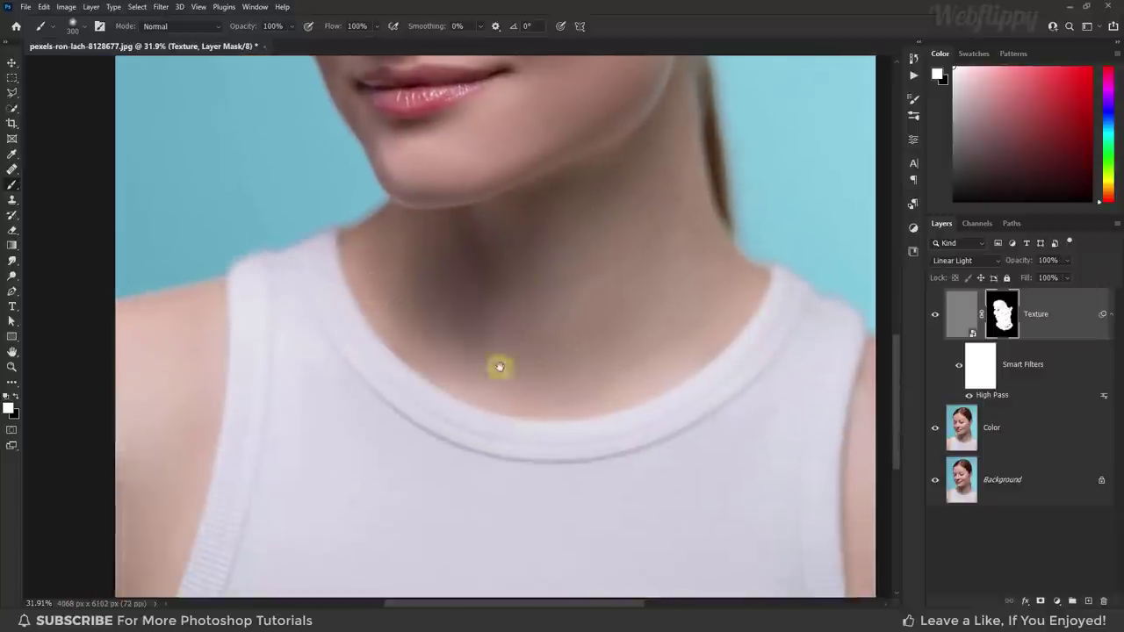
{"action": "scroll", "coordinate": [499, 366], "scroll_direction": "down", "scroll_amount": 4}
{"action": "scroll", "coordinate": [365, 389], "scroll_direction": "right", "scroll_amount": 5}
{"action": "scroll", "coordinate": [470, 227], "scroll_direction": "left", "scroll_amount": 1}
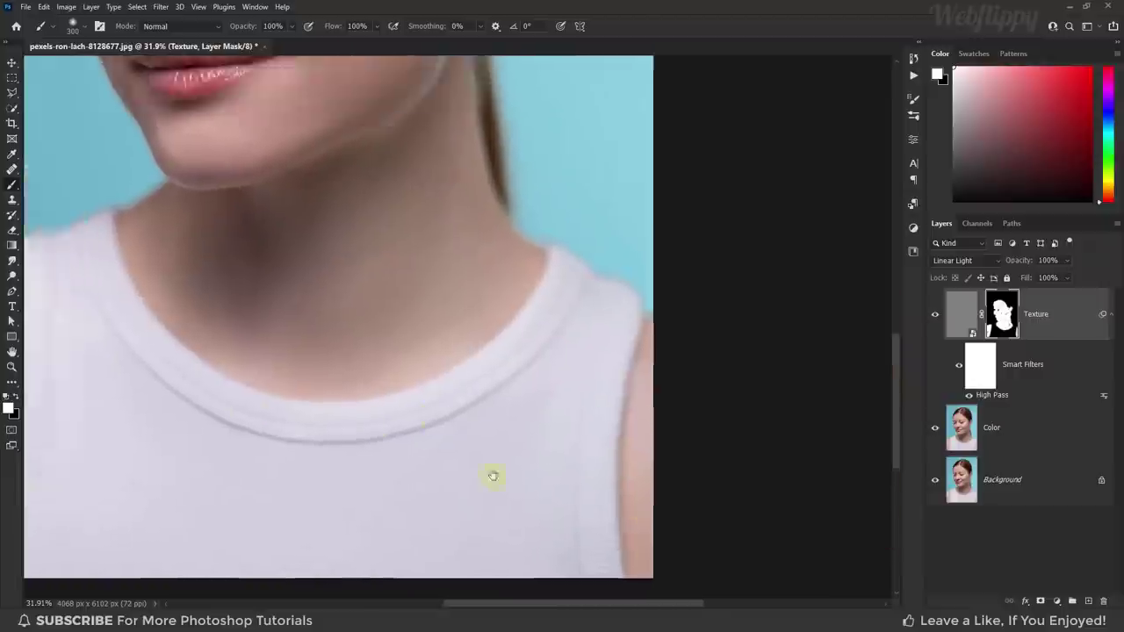
{"action": "scroll", "coordinate": [493, 476], "scroll_direction": "up", "scroll_amount": 8}
{"action": "scroll", "coordinate": [492, 476], "scroll_direction": "left", "scroll_amount": 3}
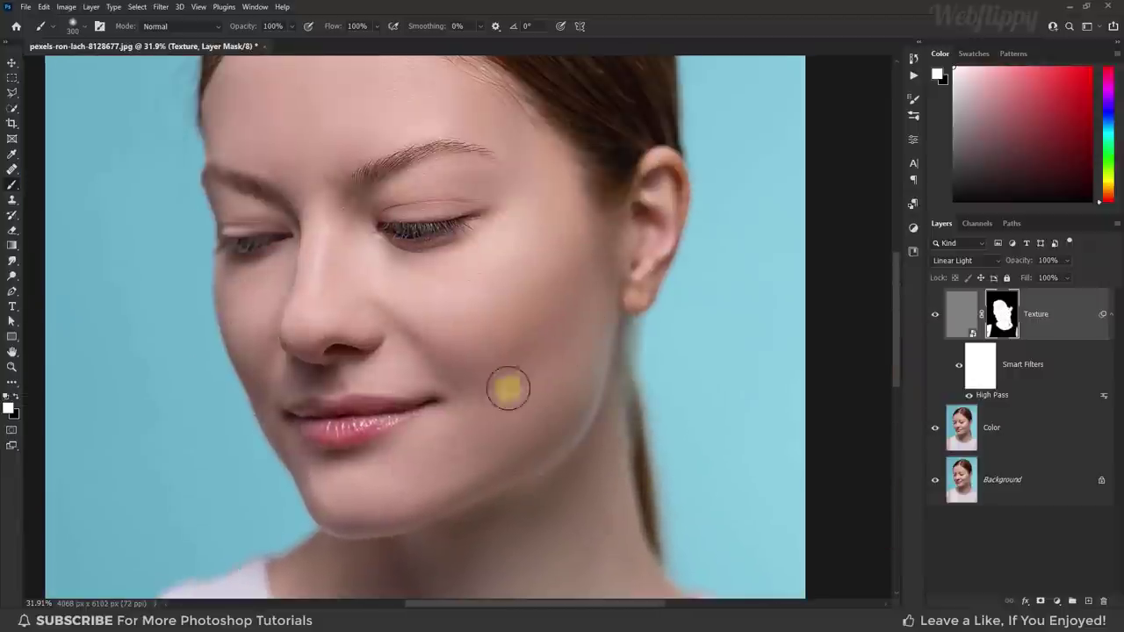
Set the Texture layer to 90% opacity, compare it on and off, and fit the image
{"action": "left_click", "coordinate": [936, 316]}
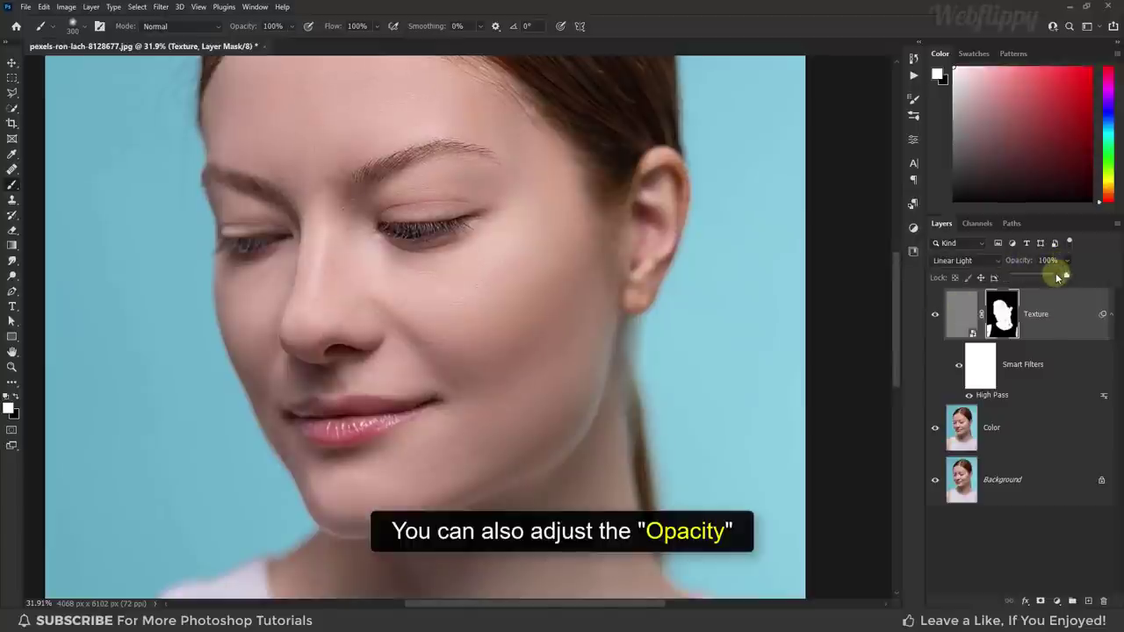
{"action": "left_click_drag", "start_coordinate": [1058, 278], "coordinate": [1042, 278]}
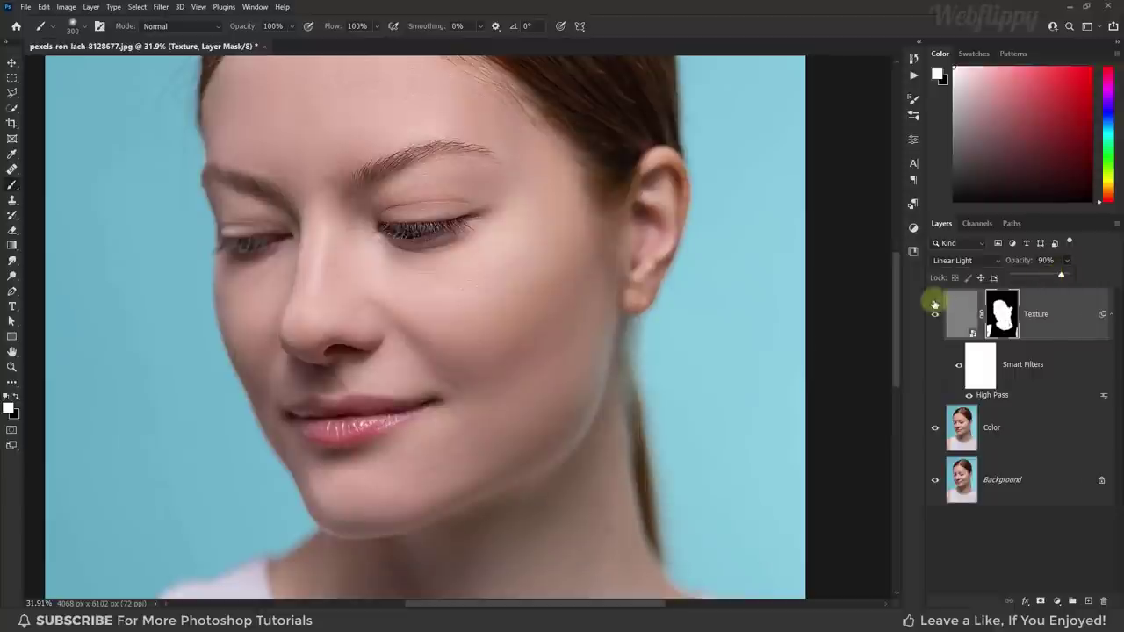
{"action": "left_click", "coordinate": [935, 313]}
{"action": "left_click", "coordinate": [935, 313]}
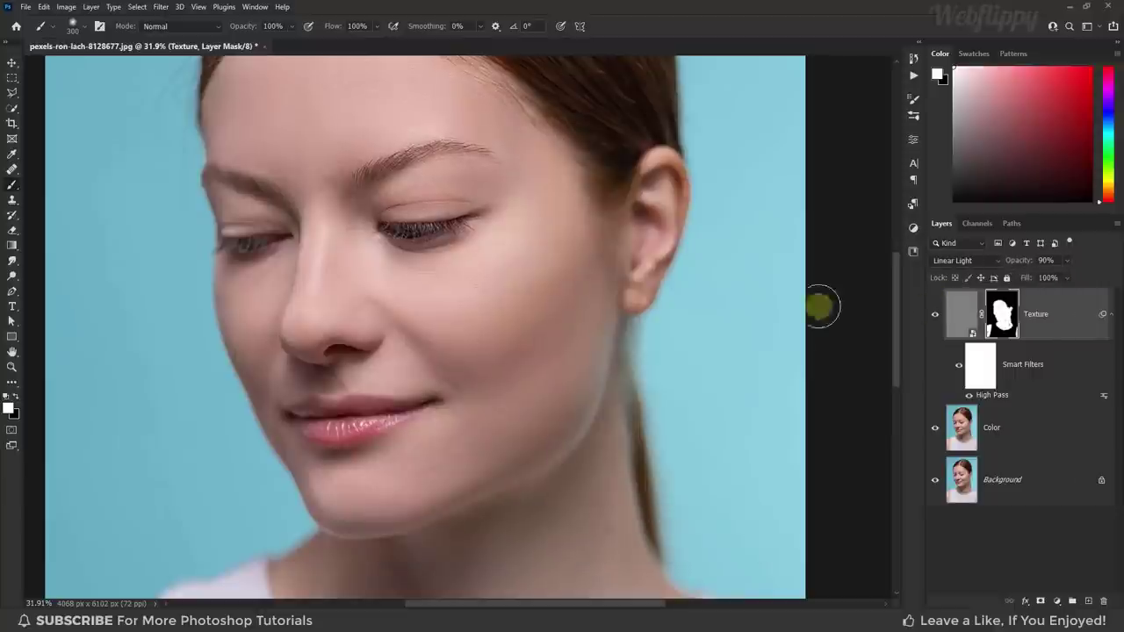
{"action": "key", "text": "ctrl+0"}
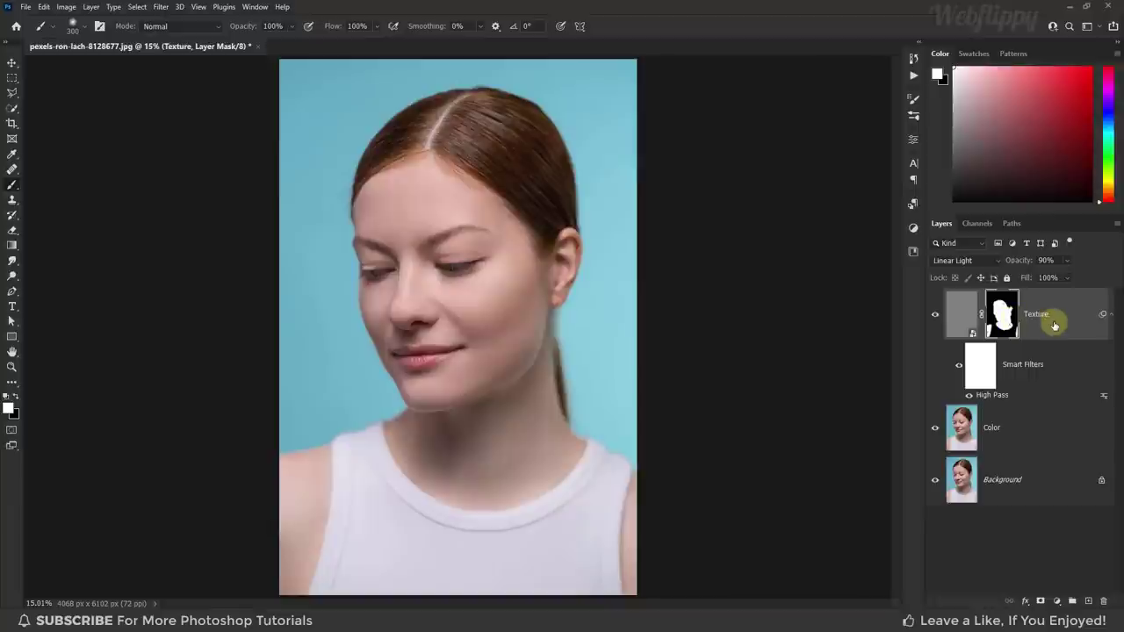
{"action": "left_click", "coordinate": [1054, 317]}
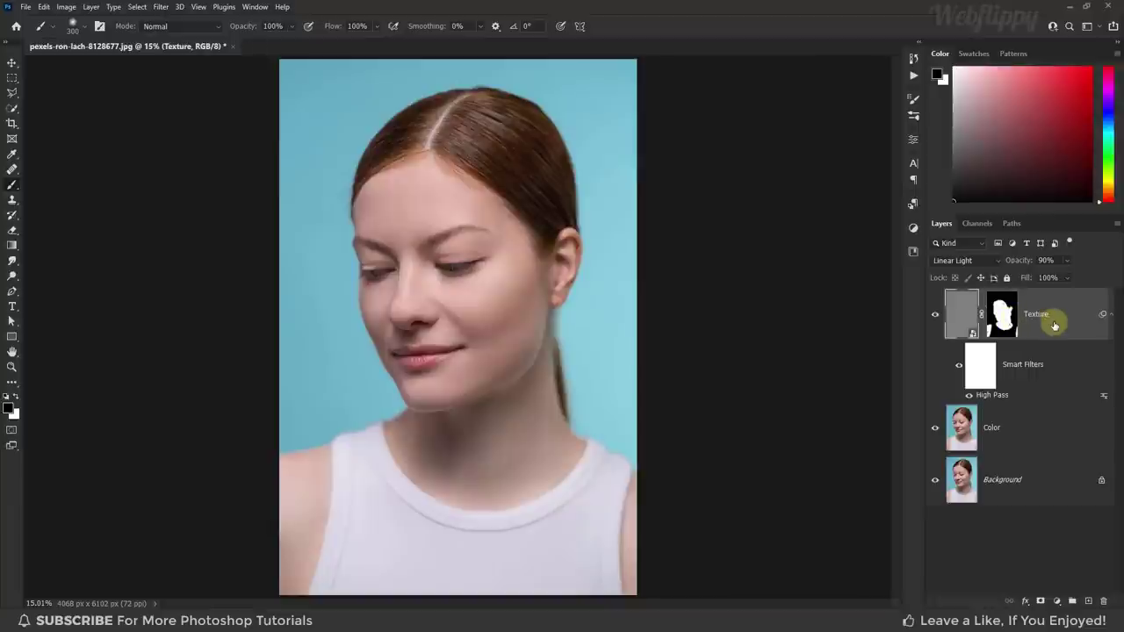
Add a Gradient Map layer using the legacy Black, White gradient preset
{"action": "left_click", "coordinate": [1056, 601]}
{"action": "left_click", "coordinate": [1058, 583]}
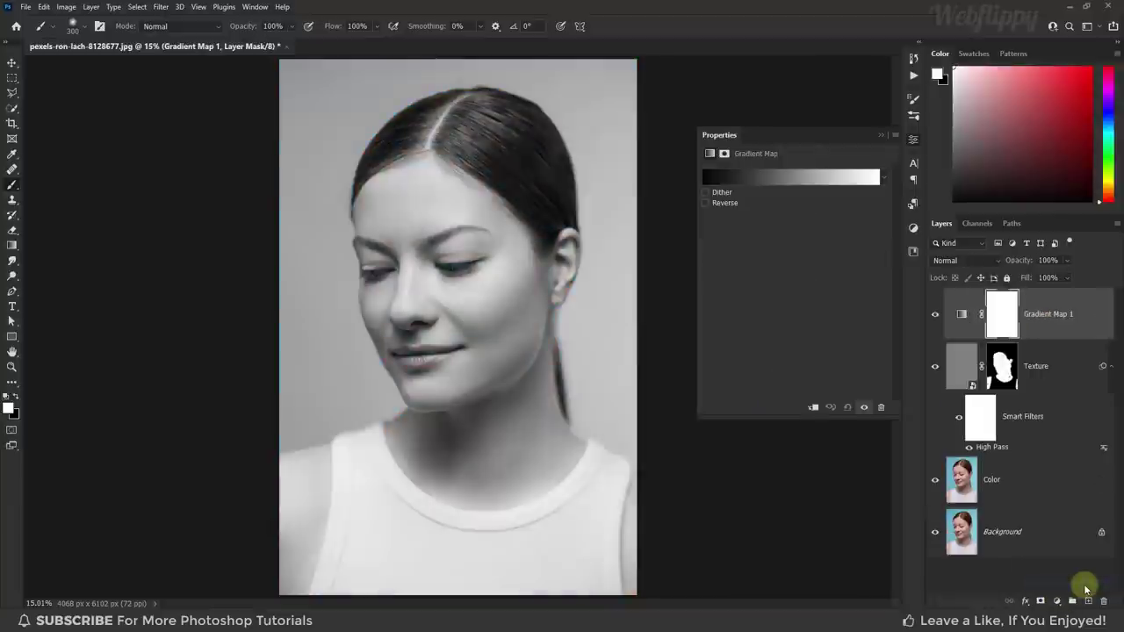
{"action": "left_click", "coordinate": [783, 184]}
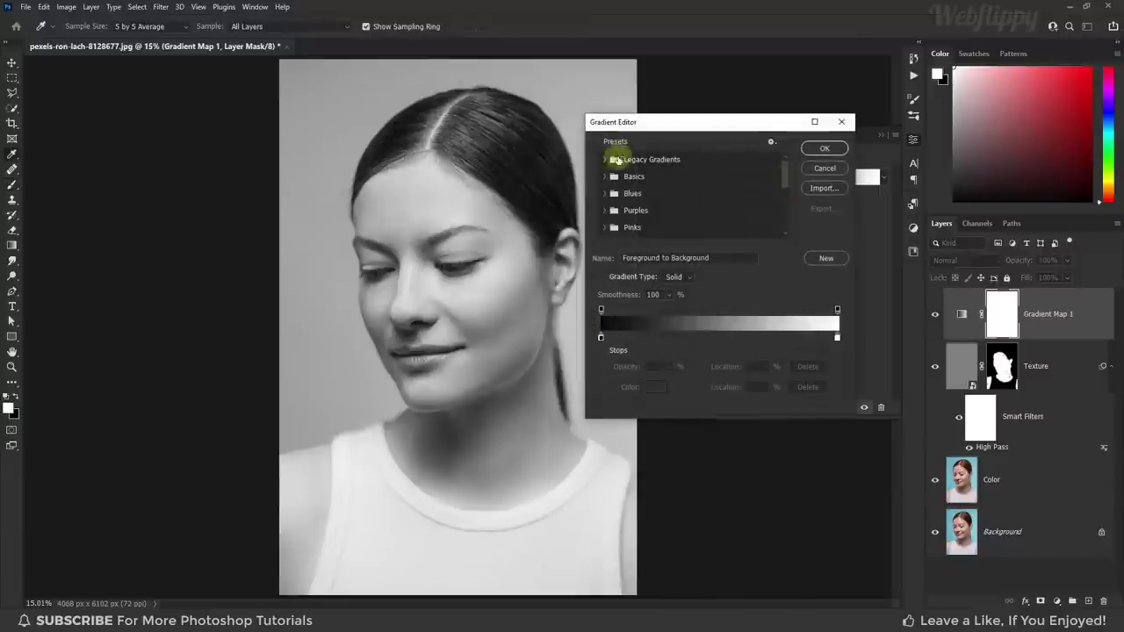
{"action": "left_click", "coordinate": [608, 159]}
{"action": "left_click", "coordinate": [615, 176]}
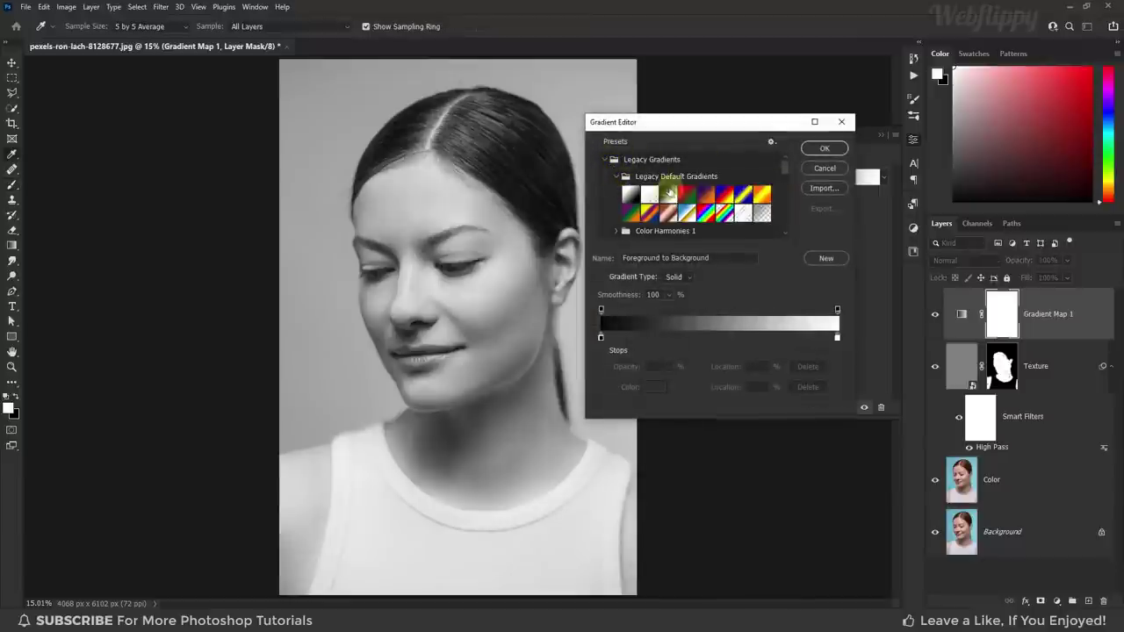
{"action": "left_click", "coordinate": [668, 194]}
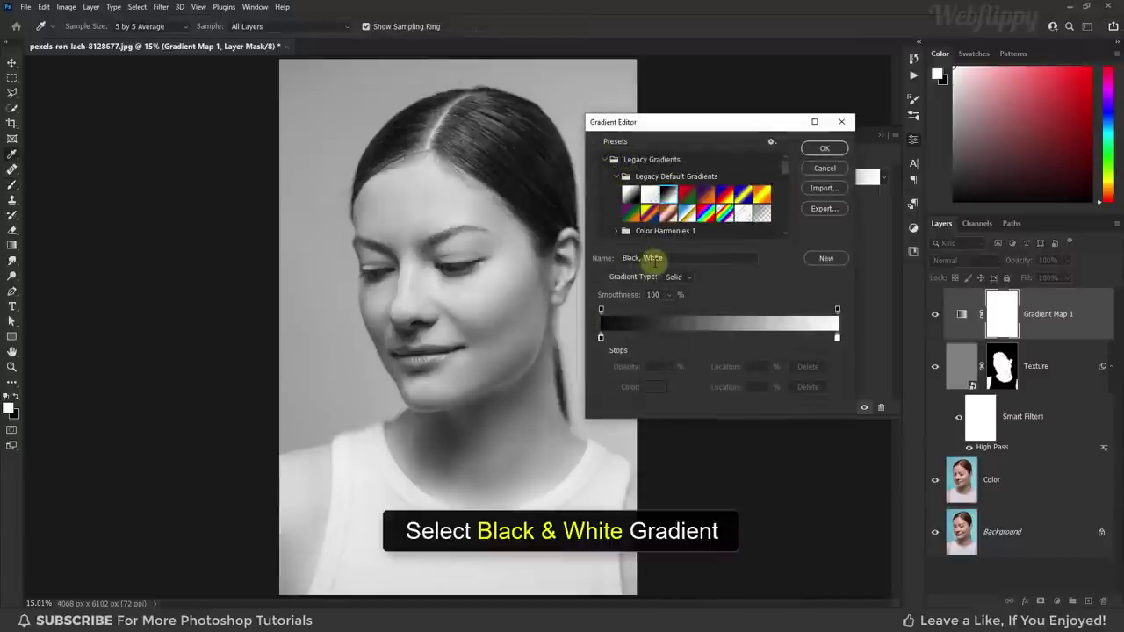
Move the black gradient stop to 5% and the white stop to 95%
{"action": "left_click", "coordinate": [601, 338]}
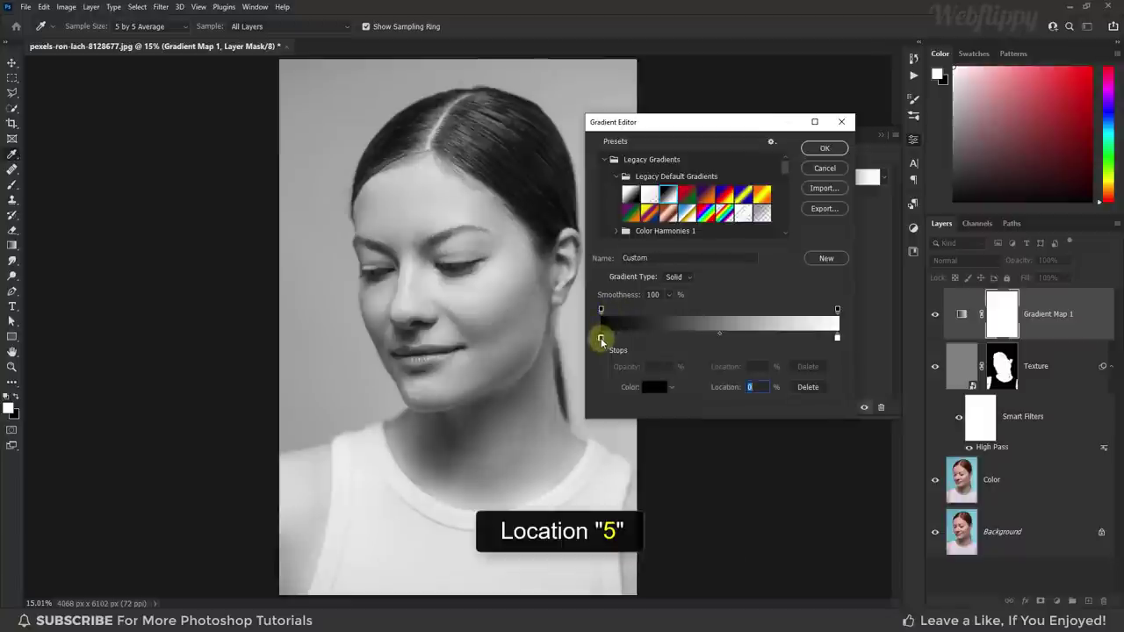
{"action": "left_click_drag", "start_coordinate": [601, 338], "coordinate": [612, 341]}
{"action": "key", "text": "Return"}
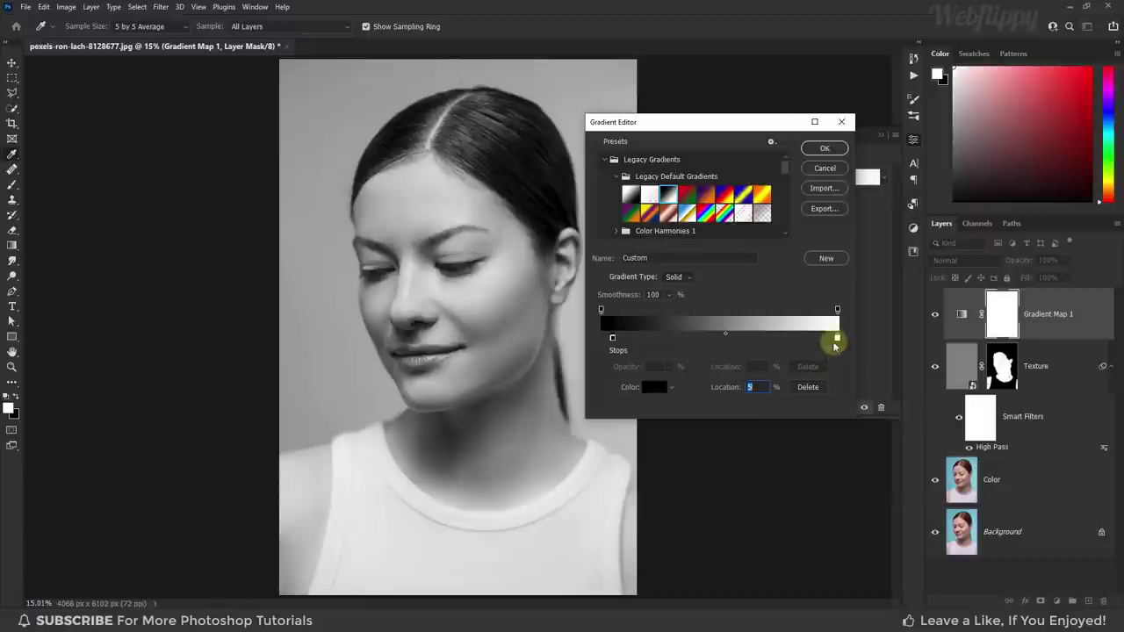
{"action": "left_click_drag", "start_coordinate": [838, 342], "coordinate": [827, 341]}
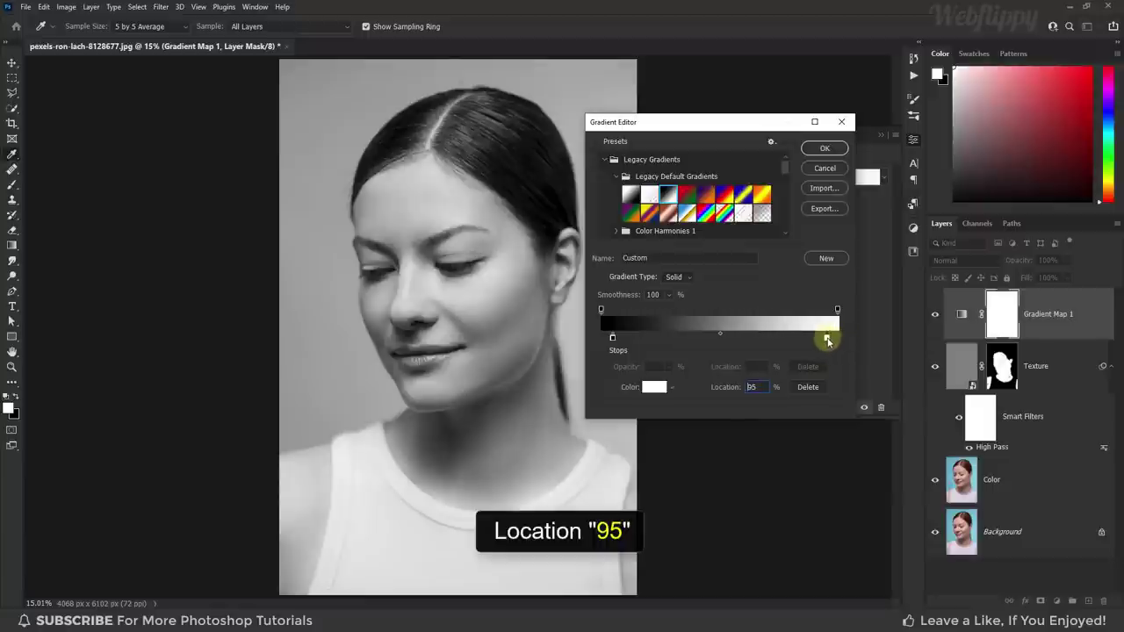
{"action": "left_click", "coordinate": [752, 389]}
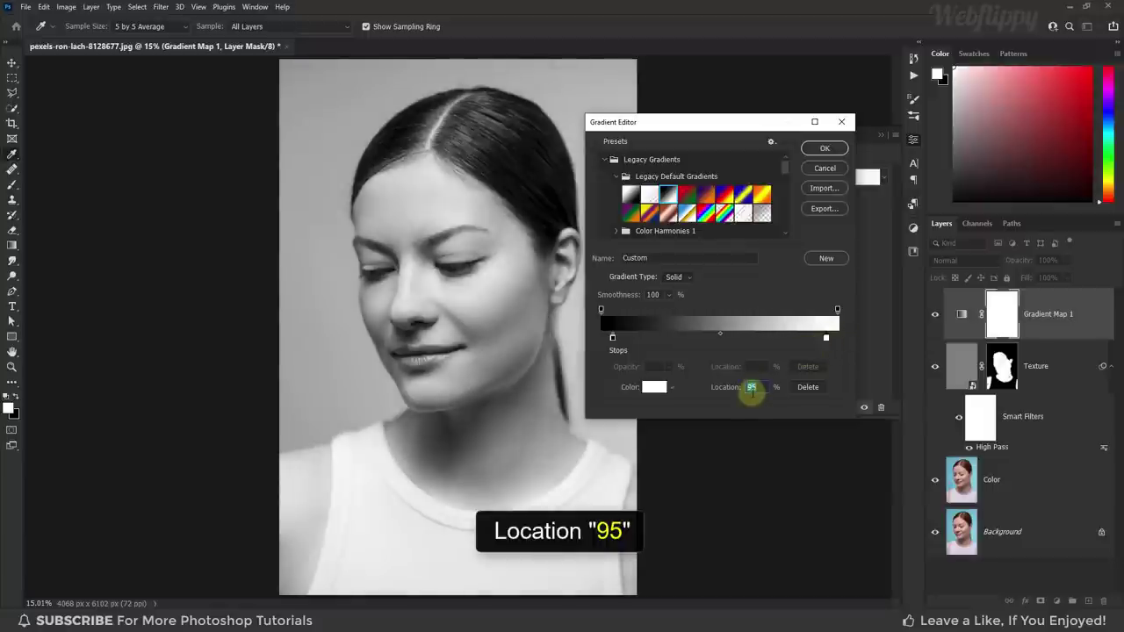
Add a #808080 grey stop at 50% and apply the gradient
{"action": "left_click", "coordinate": [721, 341]}
{"action": "type", "text": "50"}
{"action": "left_click", "coordinate": [753, 388]}
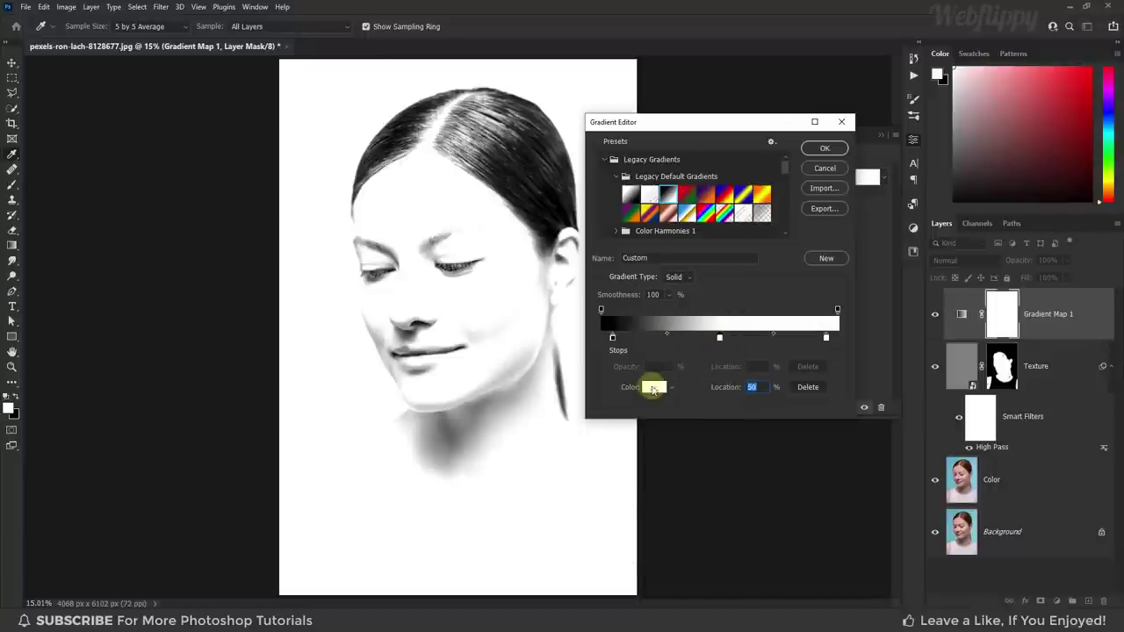
{"action": "left_click", "coordinate": [655, 387]}
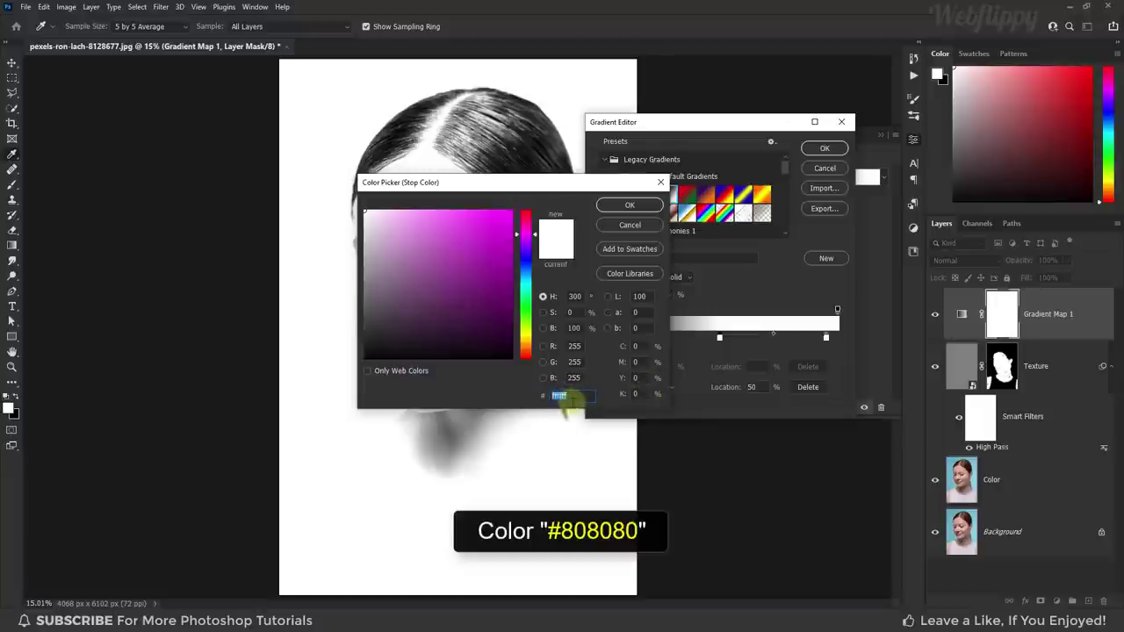
{"action": "type", "text": "80"}
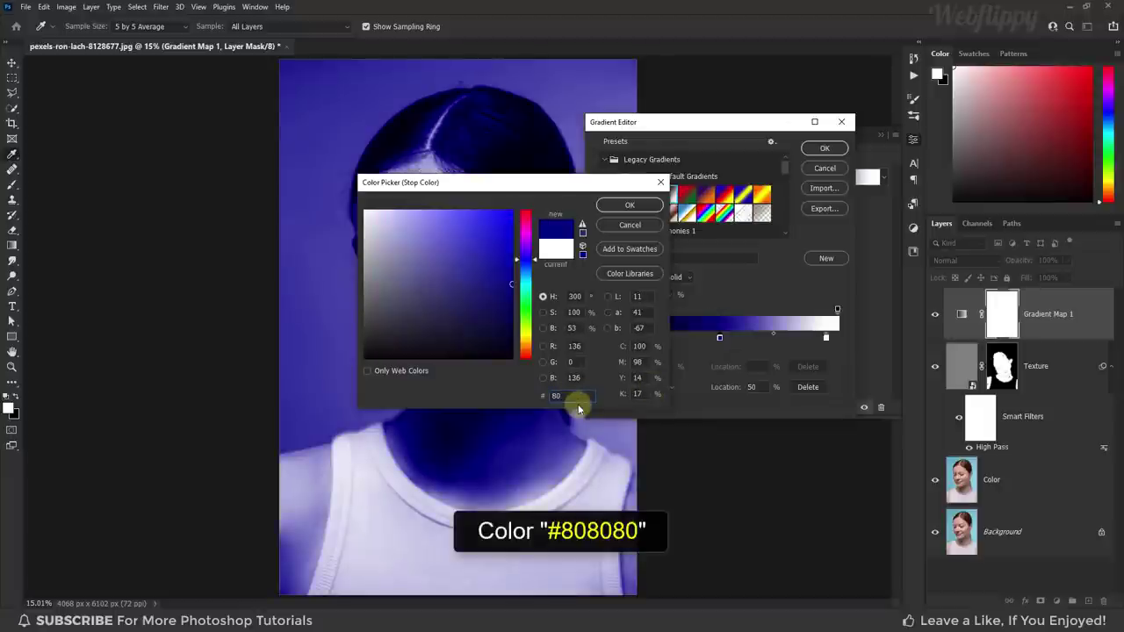
{"action": "type", "text": "8080"}
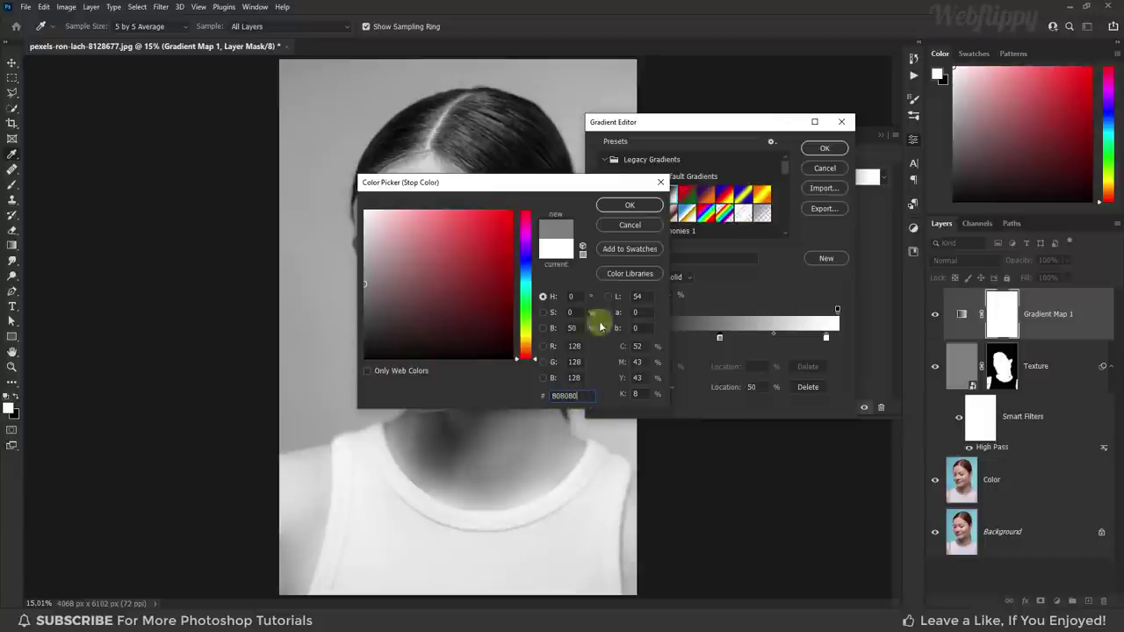
{"action": "left_click", "coordinate": [629, 205]}
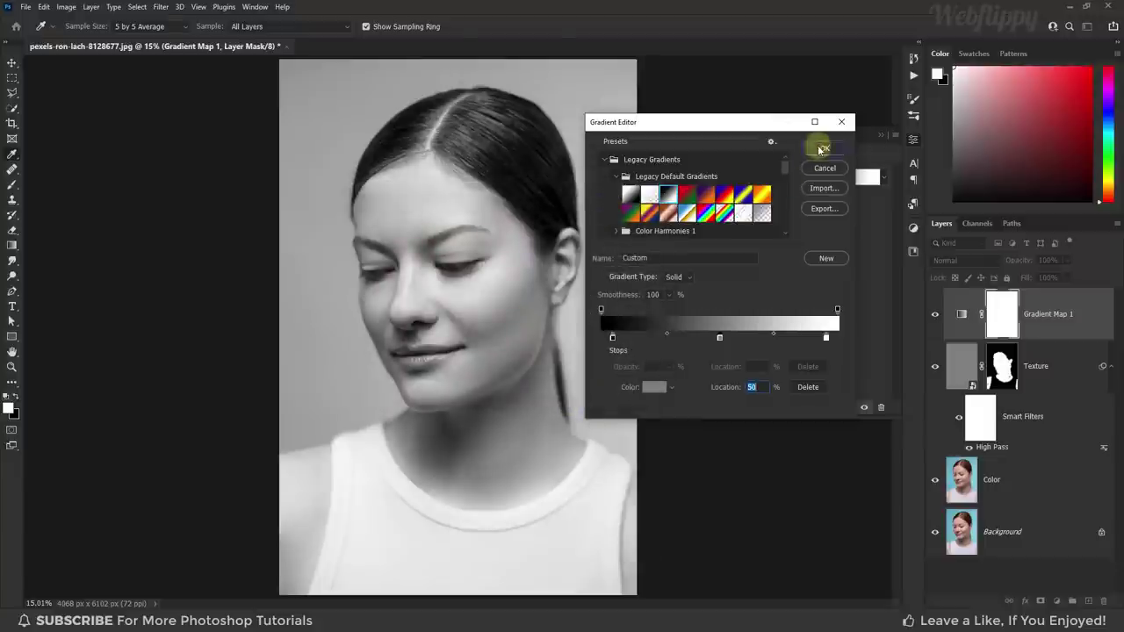
{"action": "left_click", "coordinate": [822, 148]}
{"action": "left_click", "coordinate": [878, 141]}
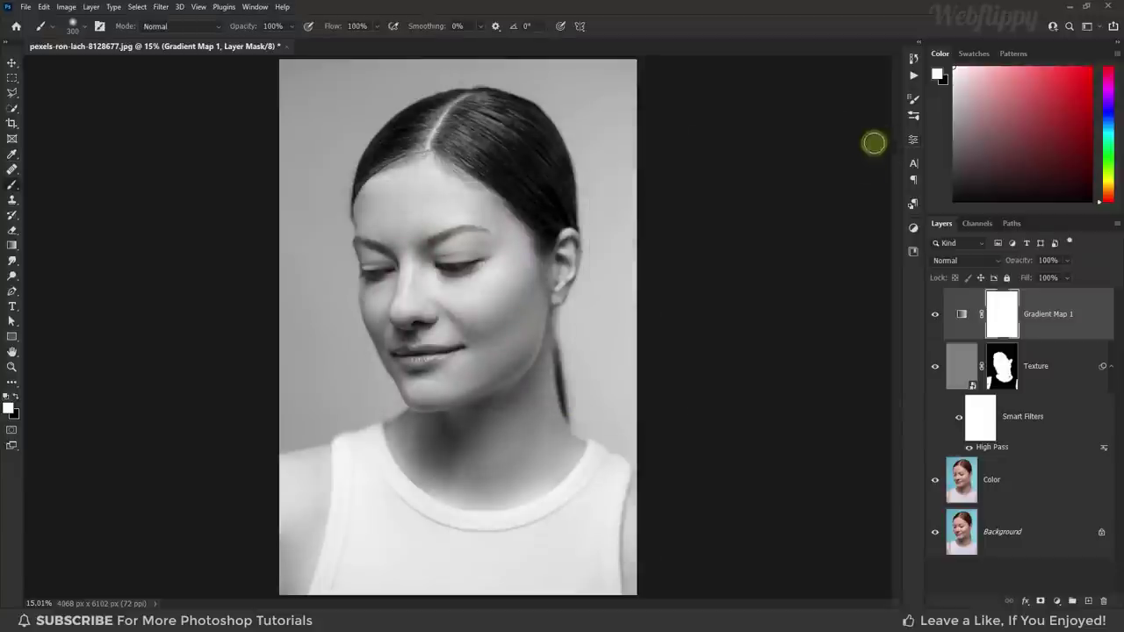
Set Gradient Map 1 to Luminosity blend mode and compare it hidden and shown
{"action": "left_click", "coordinate": [964, 261]}
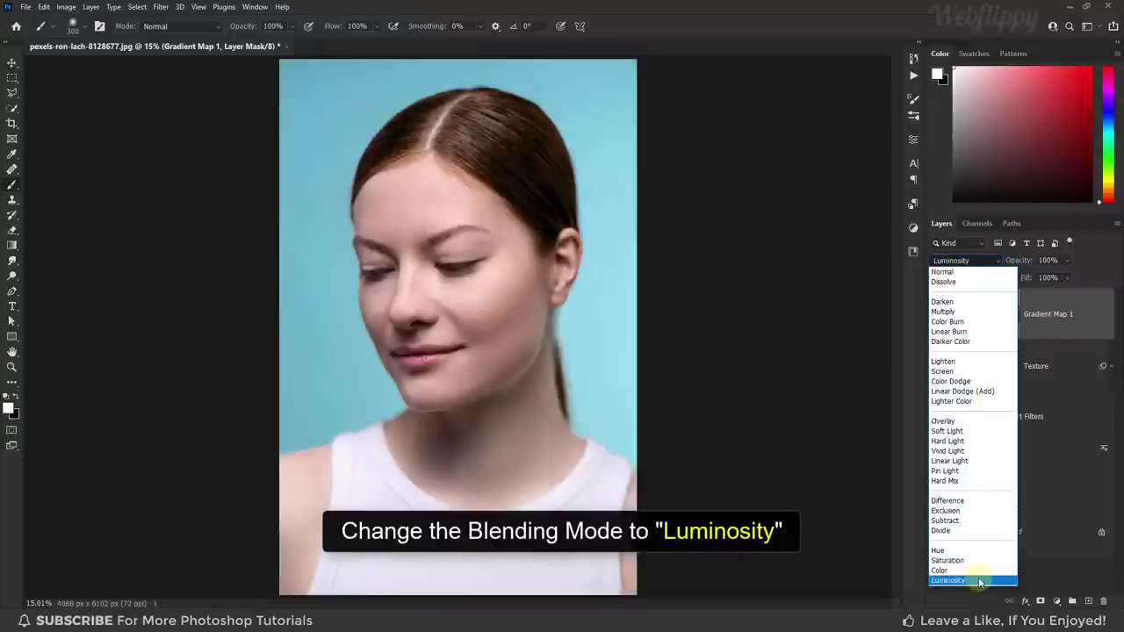
{"action": "left_click", "coordinate": [980, 582]}
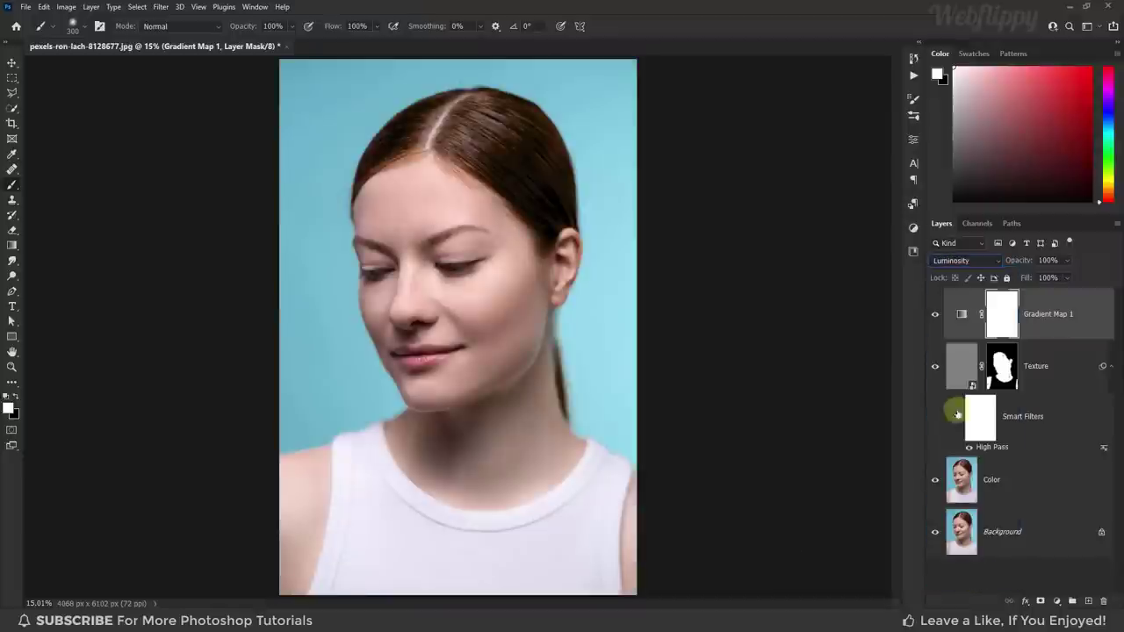
{"action": "left_click", "coordinate": [938, 314]}
{"action": "left_click", "coordinate": [939, 314]}
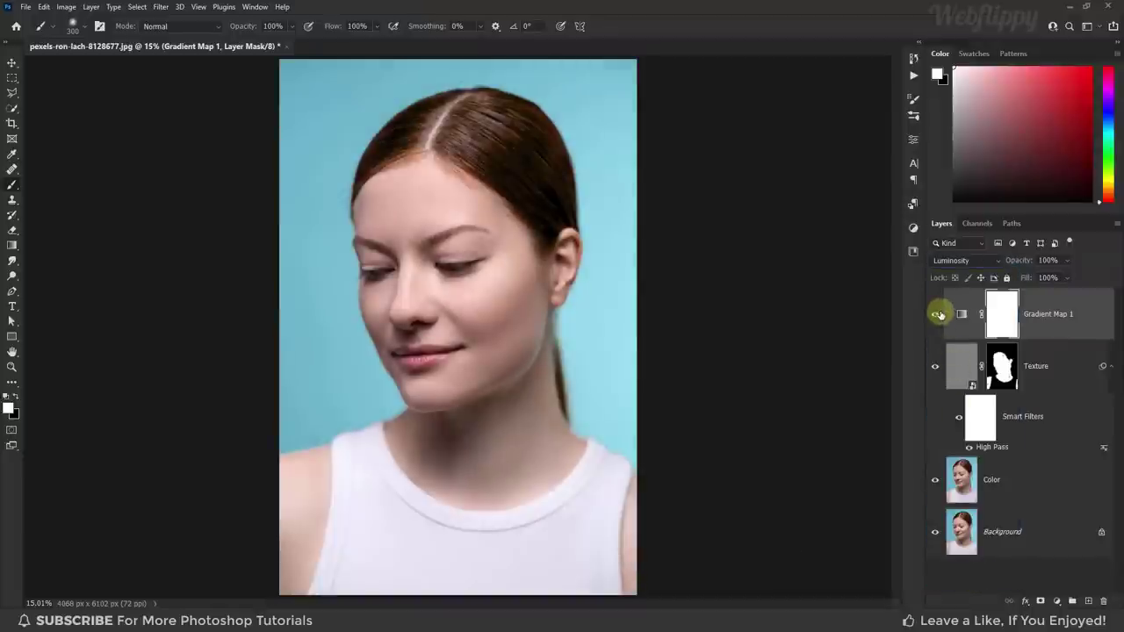
Add a Selective Color layer with Reds at Cyan -50, Magenta +10, Yellow +30
{"action": "left_click", "coordinate": [1057, 601]}
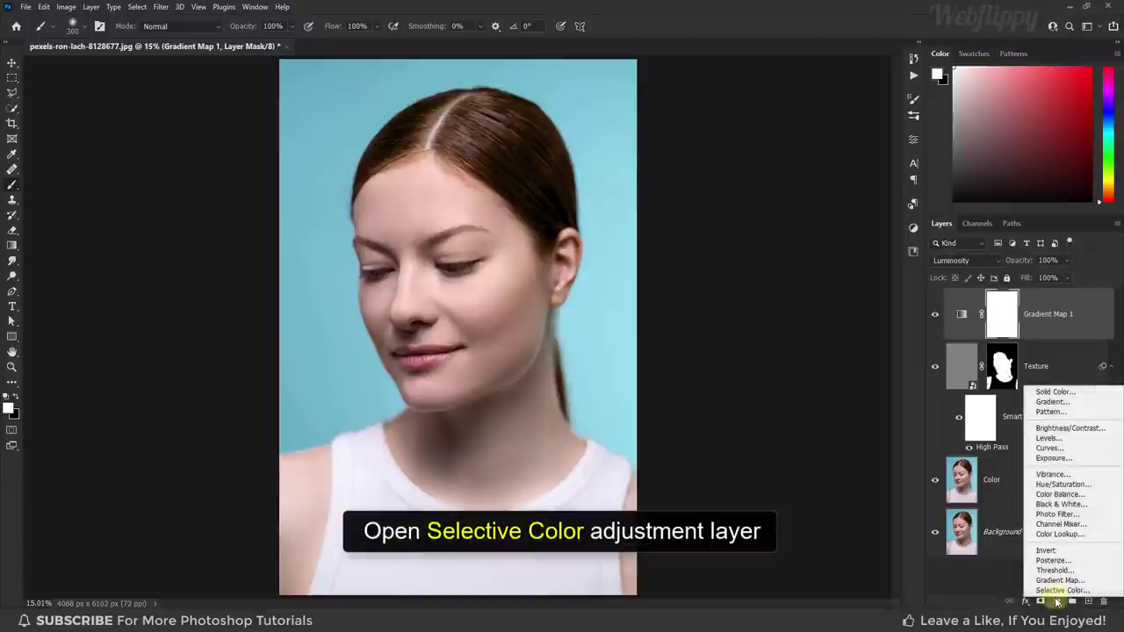
{"action": "left_click", "coordinate": [1064, 596]}
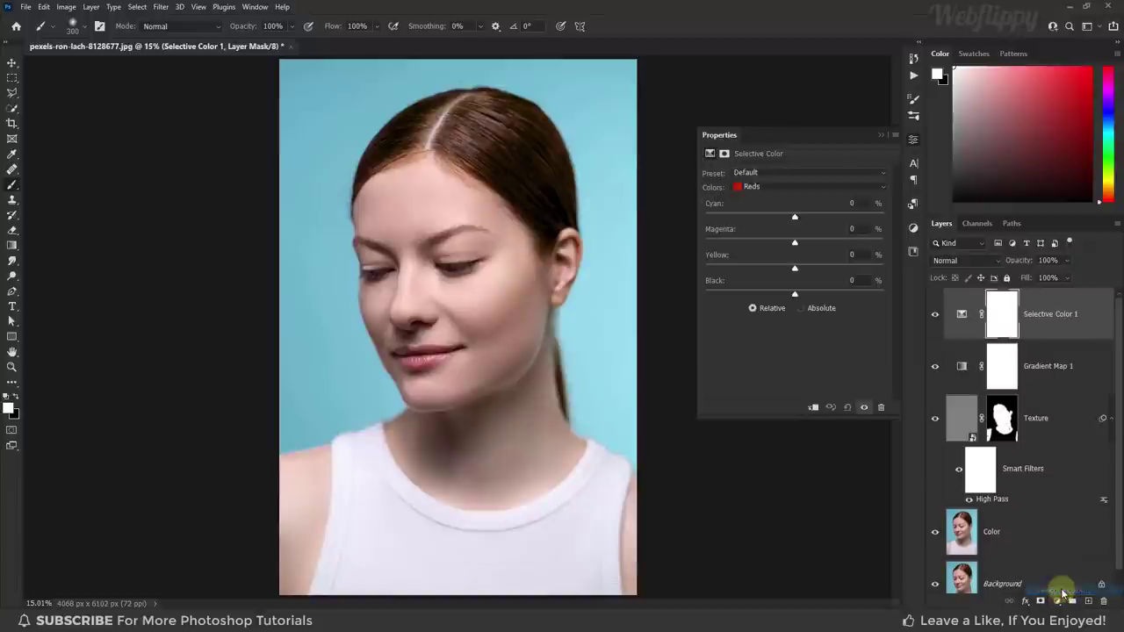
{"action": "left_click", "coordinate": [781, 187]}
{"action": "left_click", "coordinate": [783, 198]}
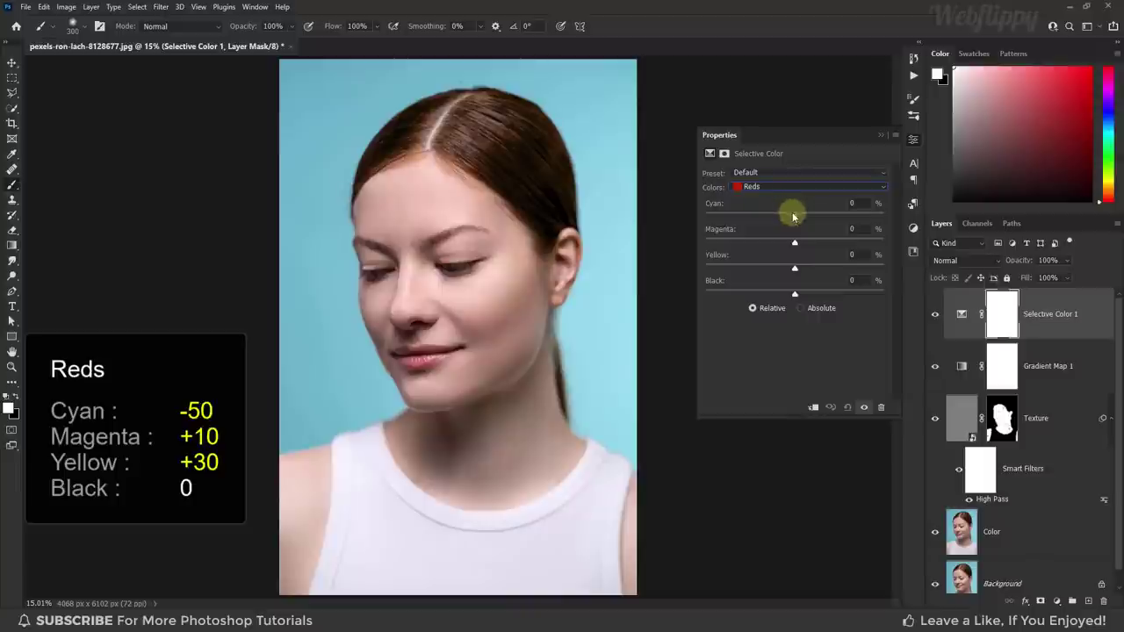
{"action": "left_click_drag", "start_coordinate": [795, 219], "coordinate": [762, 218]}
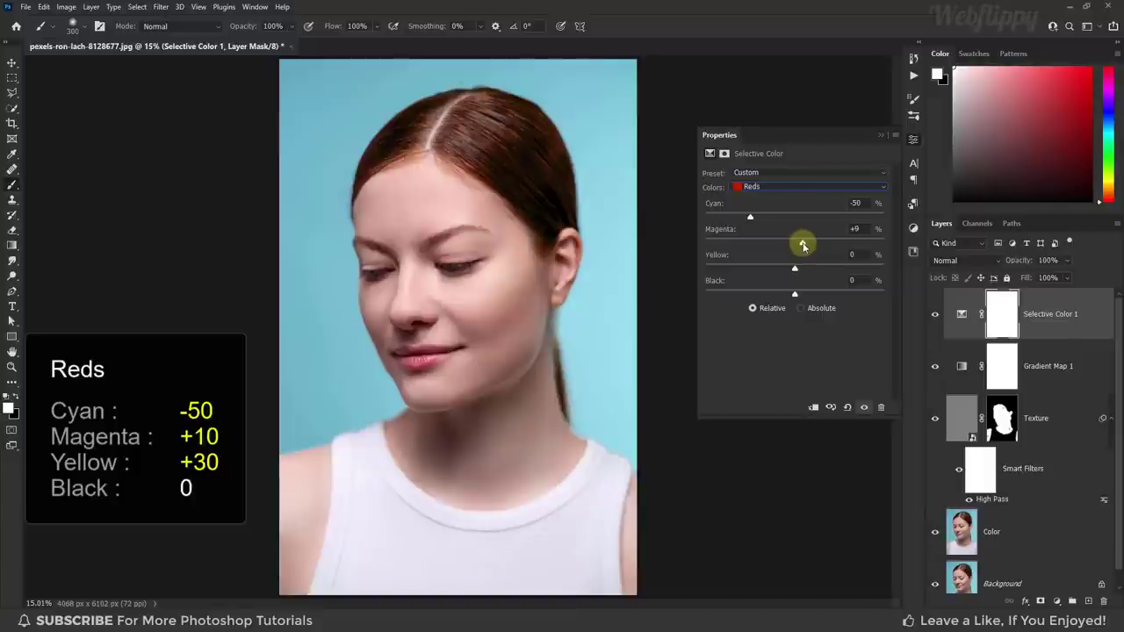
{"action": "left_click_drag", "start_coordinate": [802, 269], "coordinate": [817, 271]}
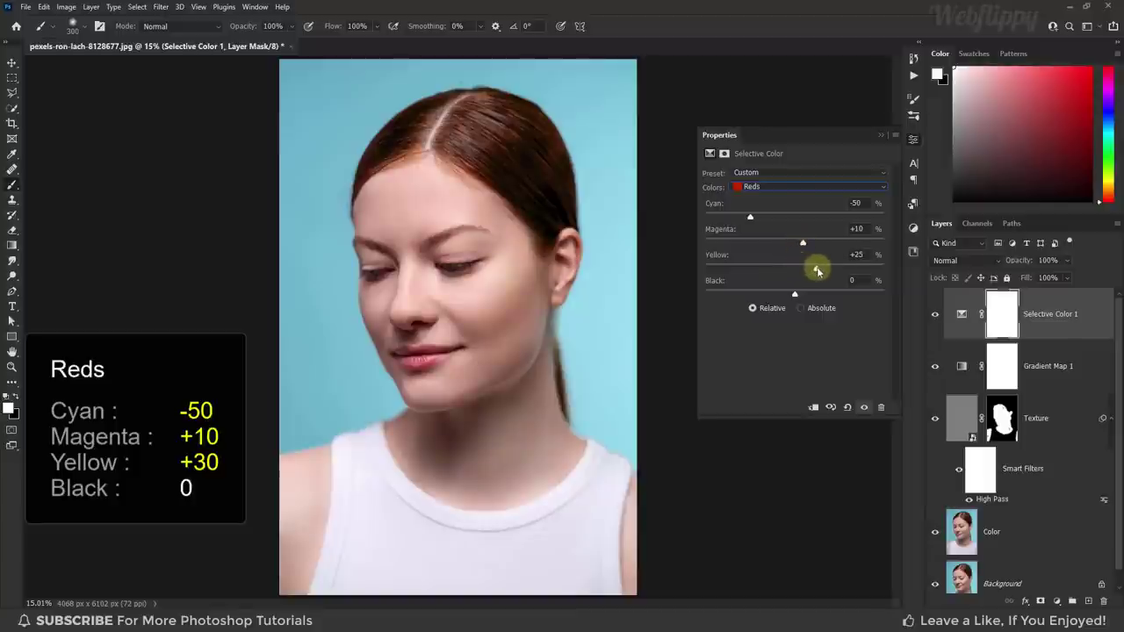
{"action": "left_click", "coordinate": [777, 187]}
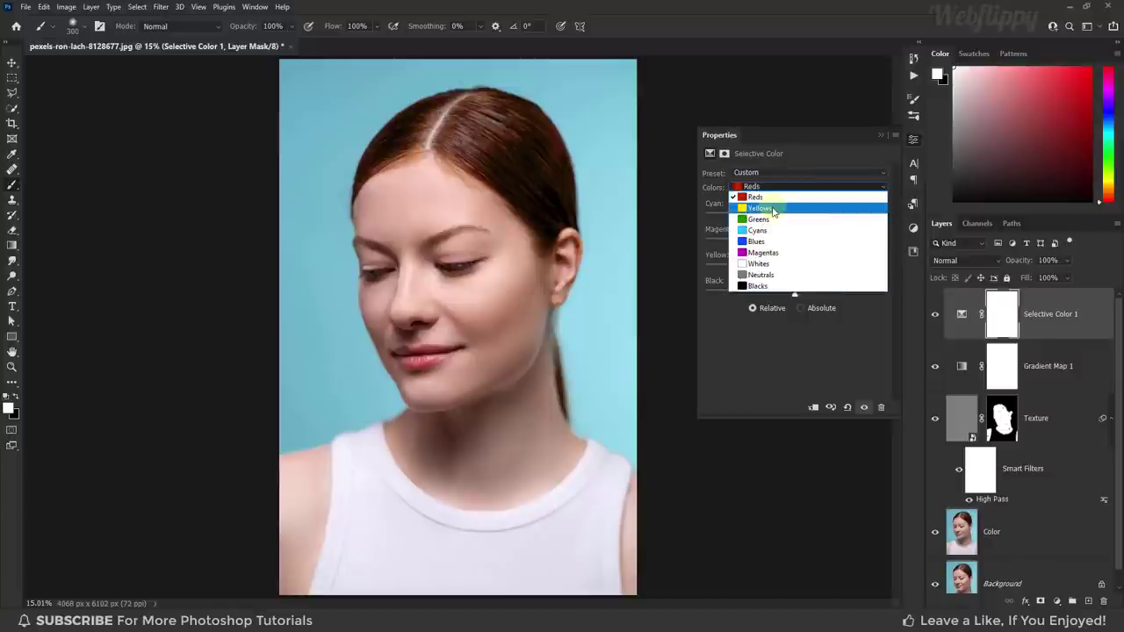
Set Selective Color Yellows to Cyan -30 and Whites to Black -5
{"action": "left_click", "coordinate": [771, 208]}
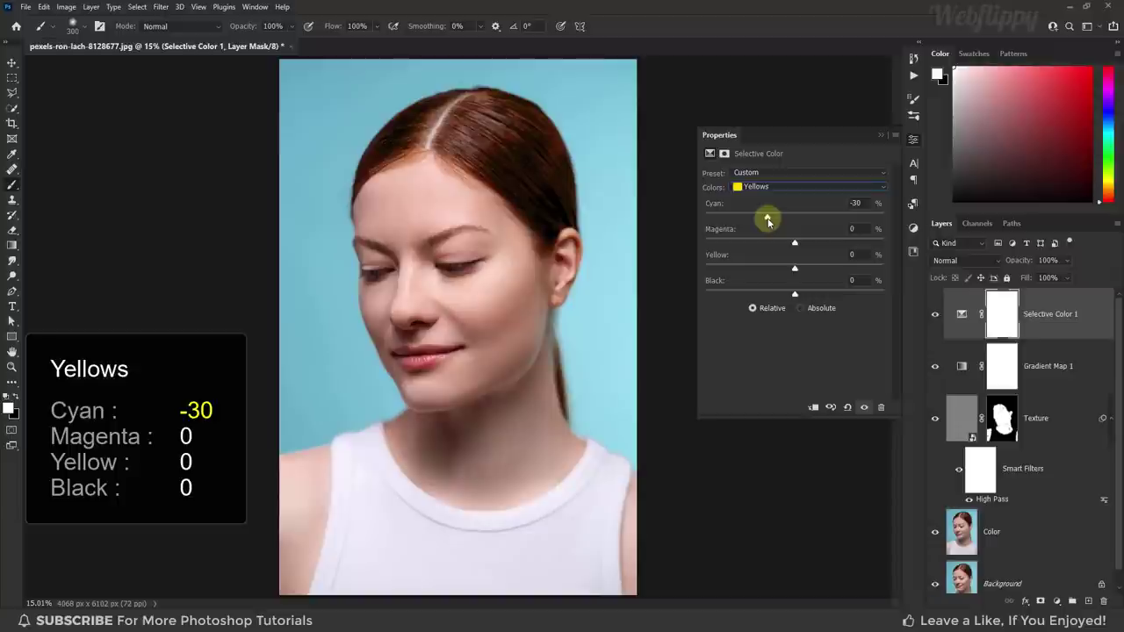
{"action": "left_click", "coordinate": [778, 186]}
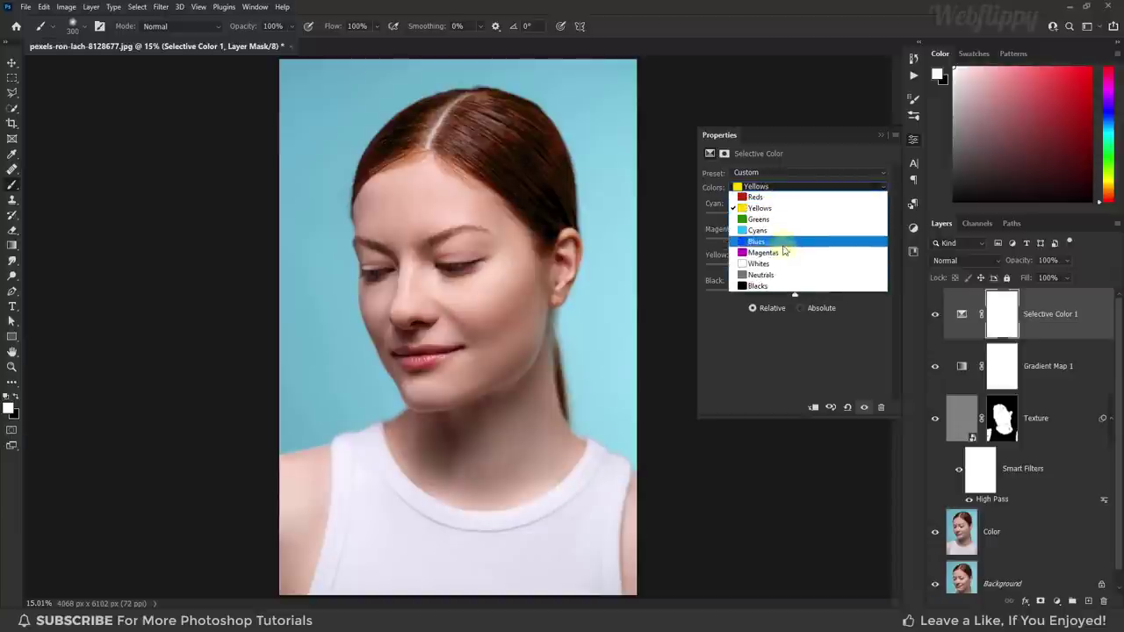
{"action": "left_click", "coordinate": [785, 263]}
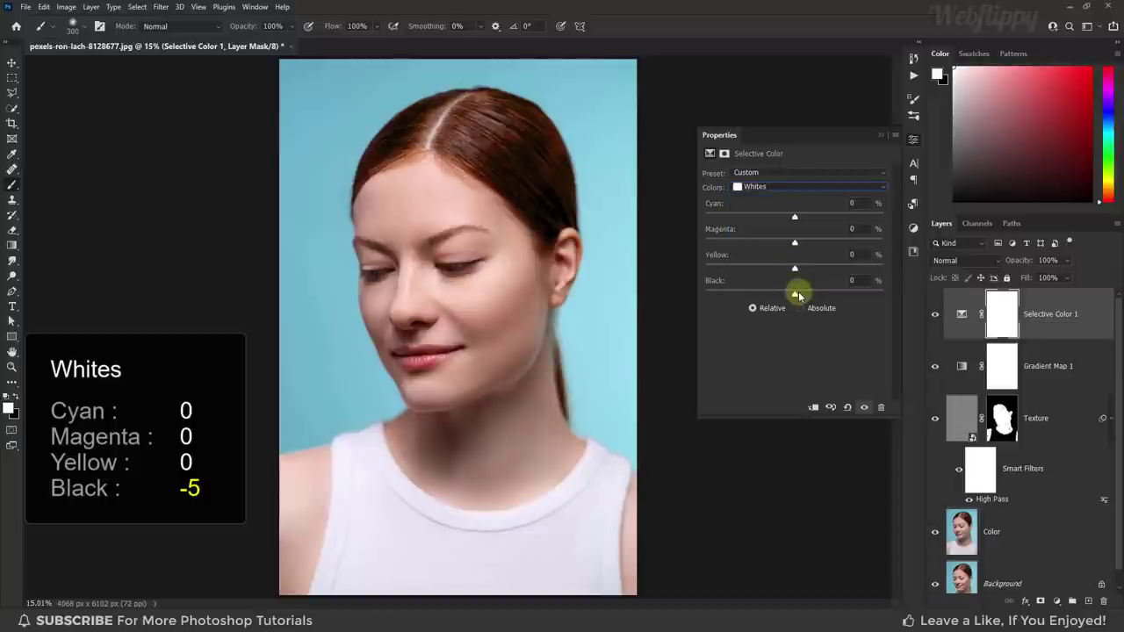
{"action": "left_click", "coordinate": [850, 280]}
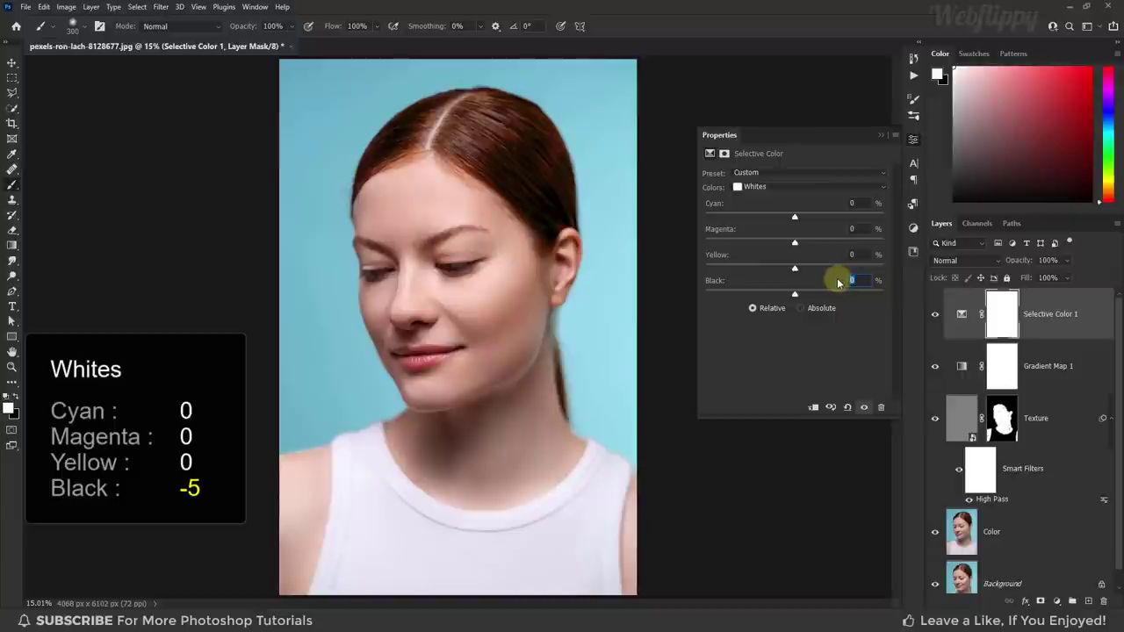
{"action": "type", "text": "-5"}
{"action": "key", "text": "Return"}
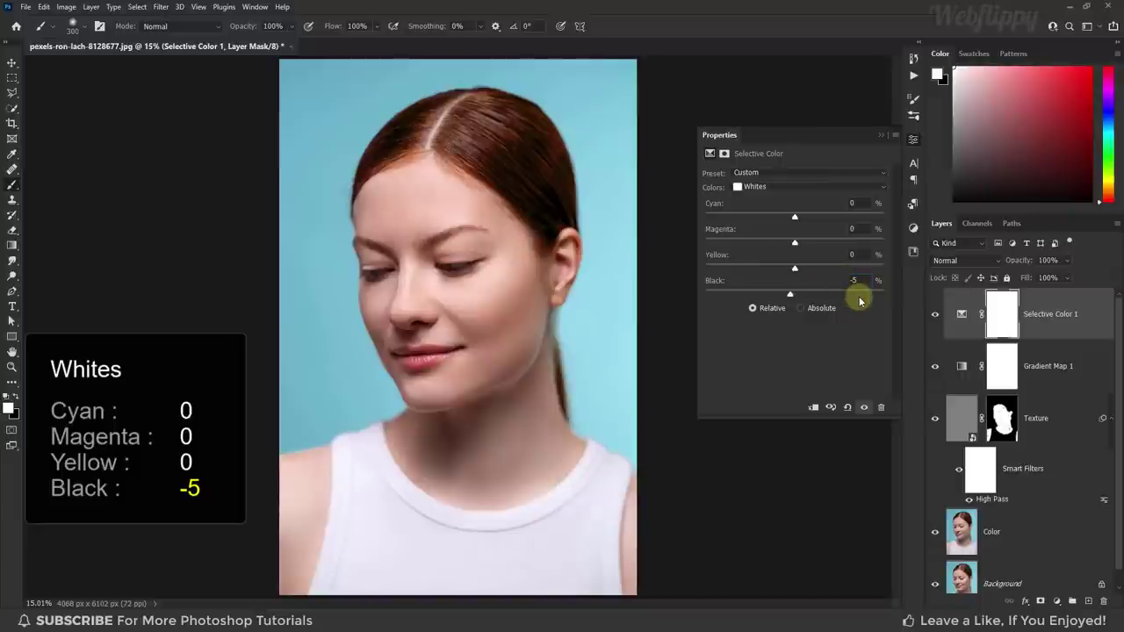
Set Neutrals to Black +5 and Blacks to Black +10, then compare the layer on and off
{"action": "left_click", "coordinate": [778, 186]}
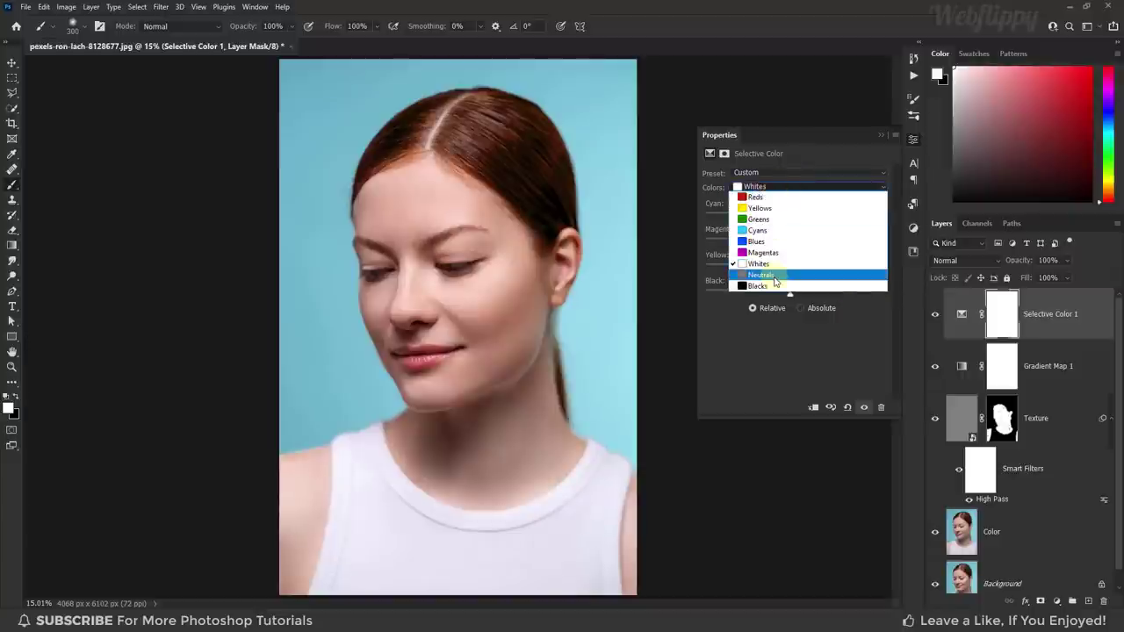
{"action": "left_click", "coordinate": [775, 275]}
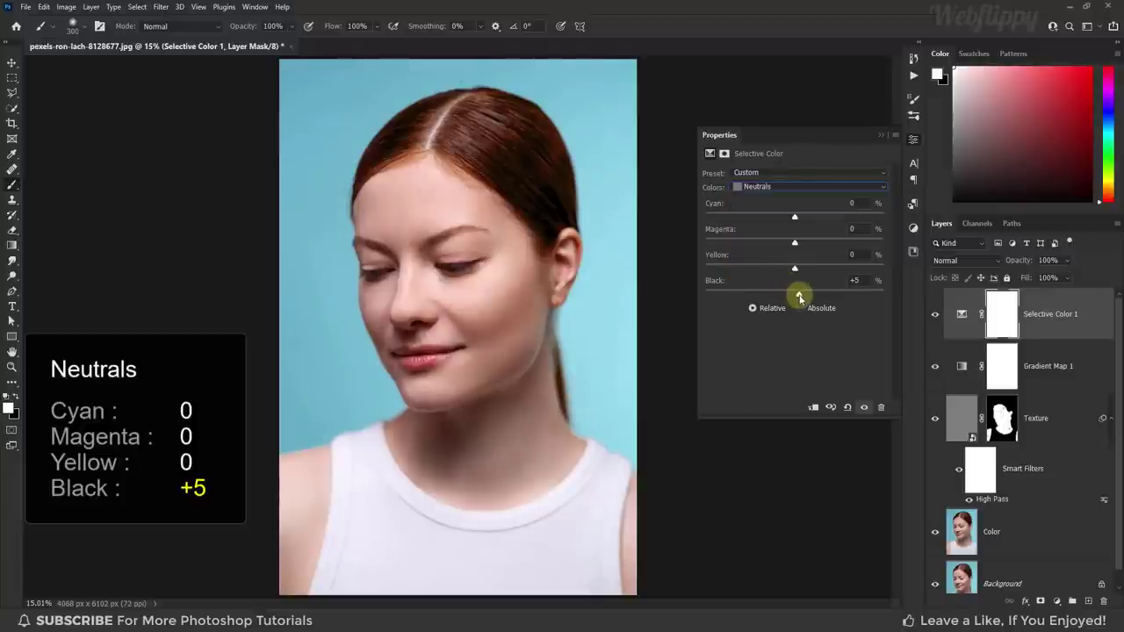
{"action": "left_click", "coordinate": [772, 187]}
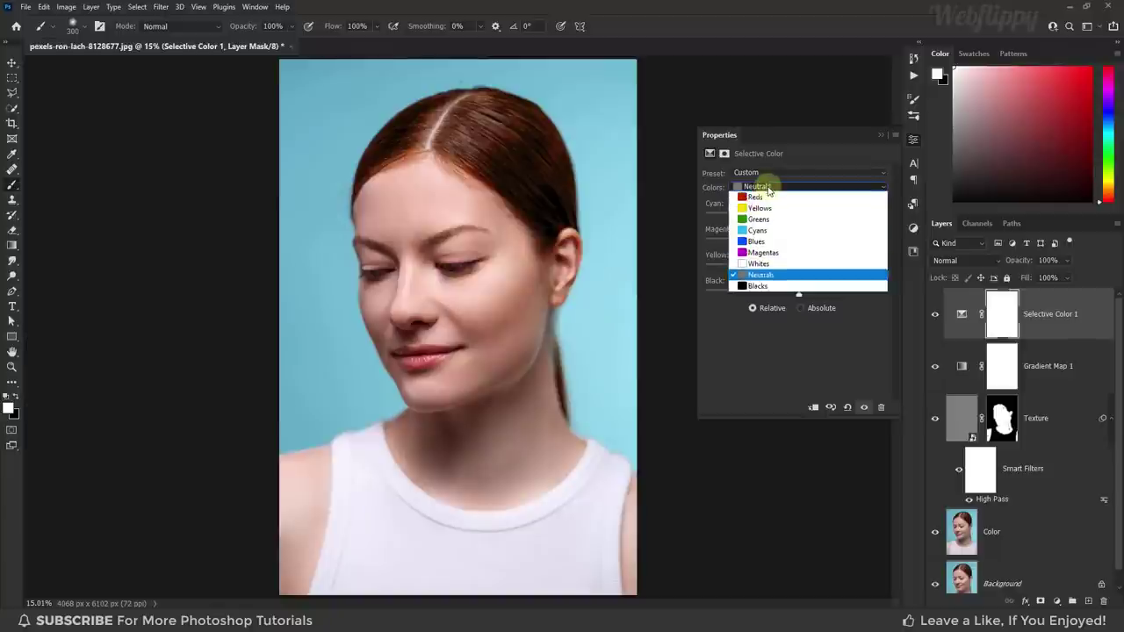
{"action": "left_click", "coordinate": [779, 286]}
{"action": "left_click_drag", "start_coordinate": [797, 297], "coordinate": [801, 296]}
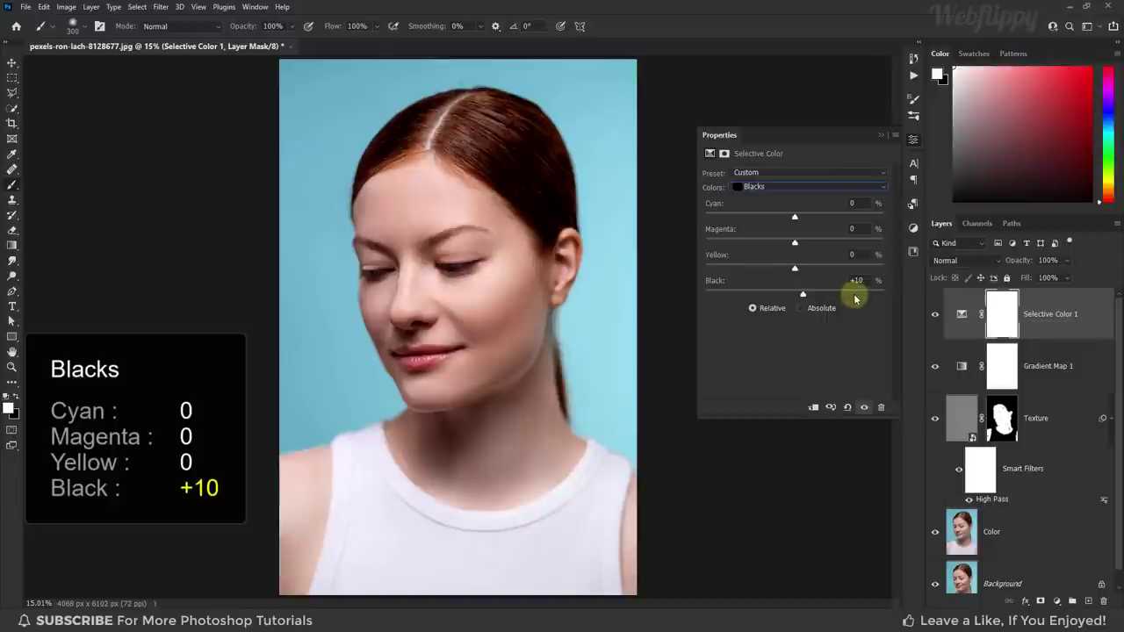
{"action": "left_click", "coordinate": [881, 135]}
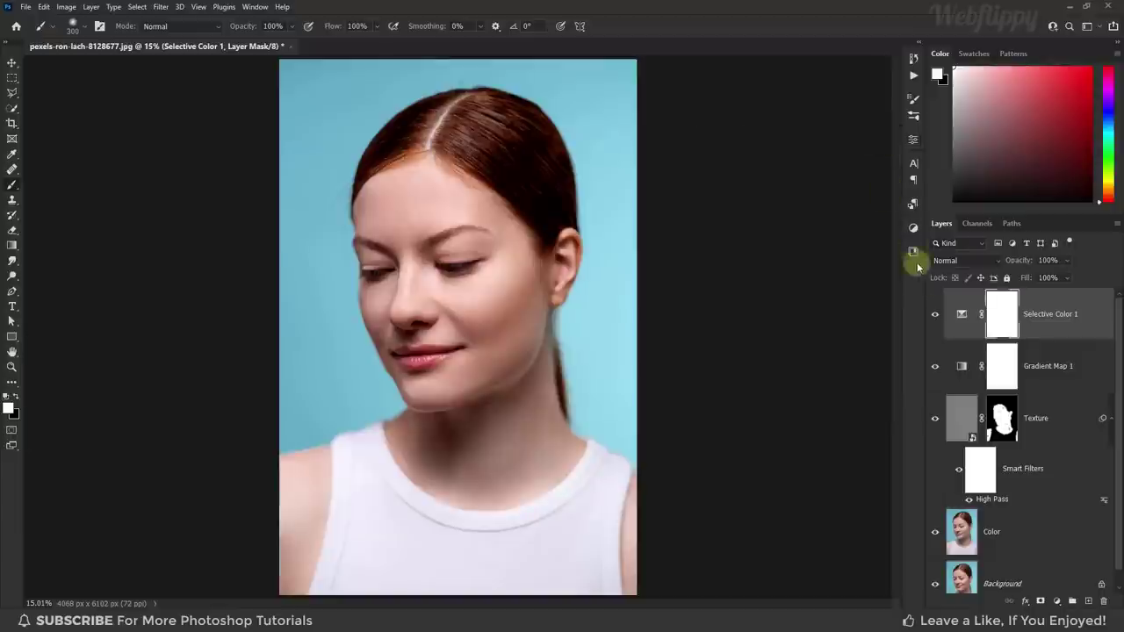
{"action": "left_click", "coordinate": [938, 314]}
{"action": "left_click", "coordinate": [936, 316]}
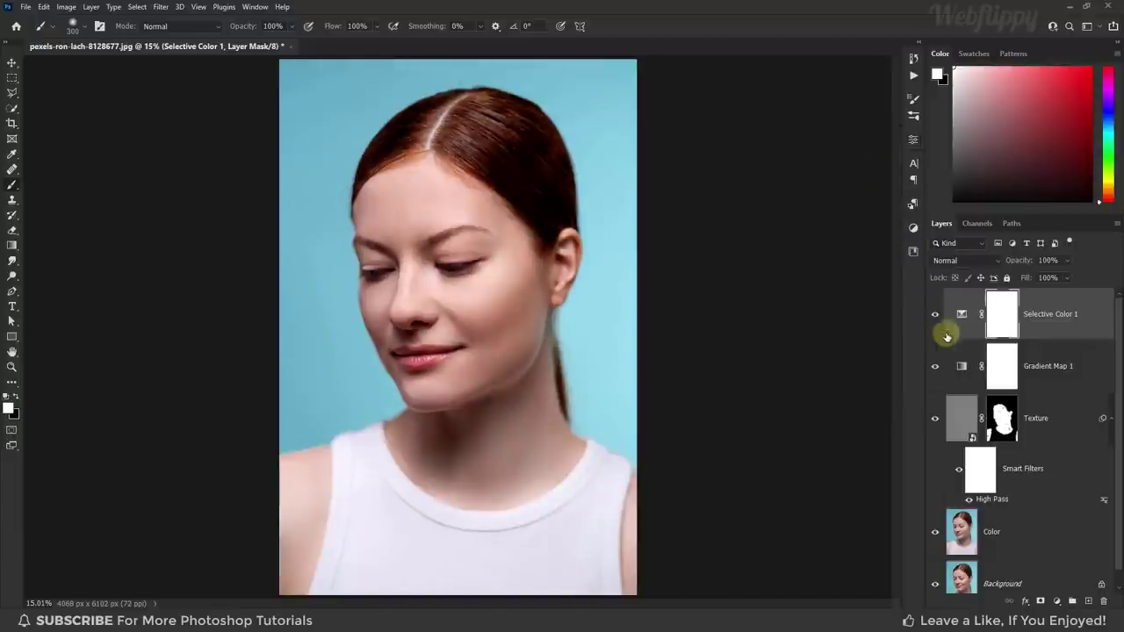
{"action": "left_click", "coordinate": [1055, 600]}
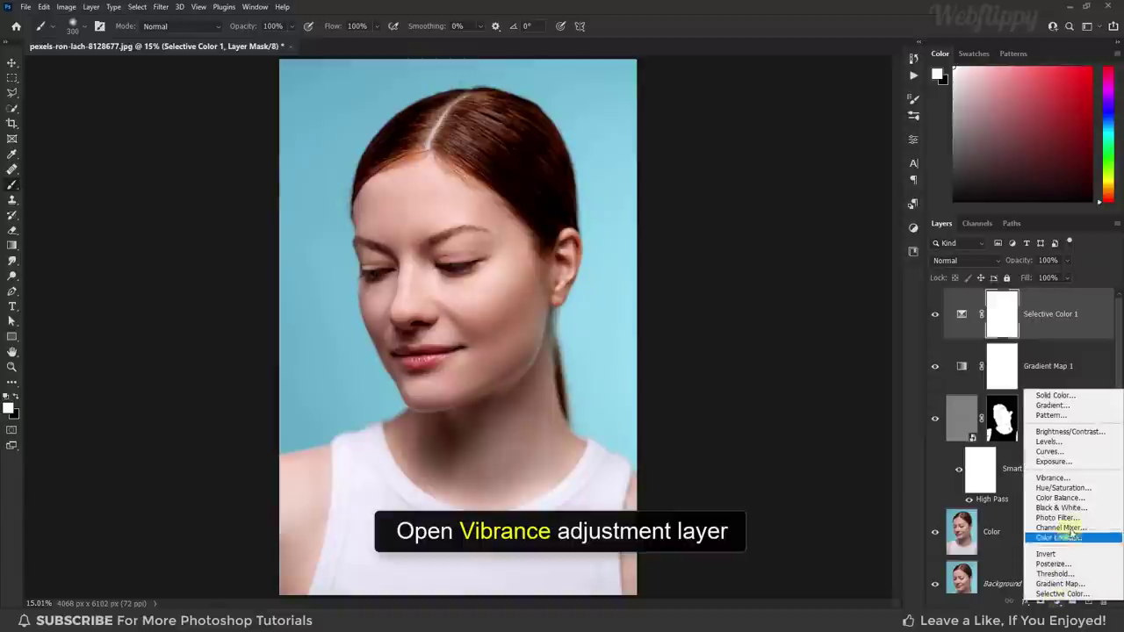
Add a Vibrance adjustment layer with Vibrance at +40
{"action": "left_click", "coordinate": [1075, 482]}
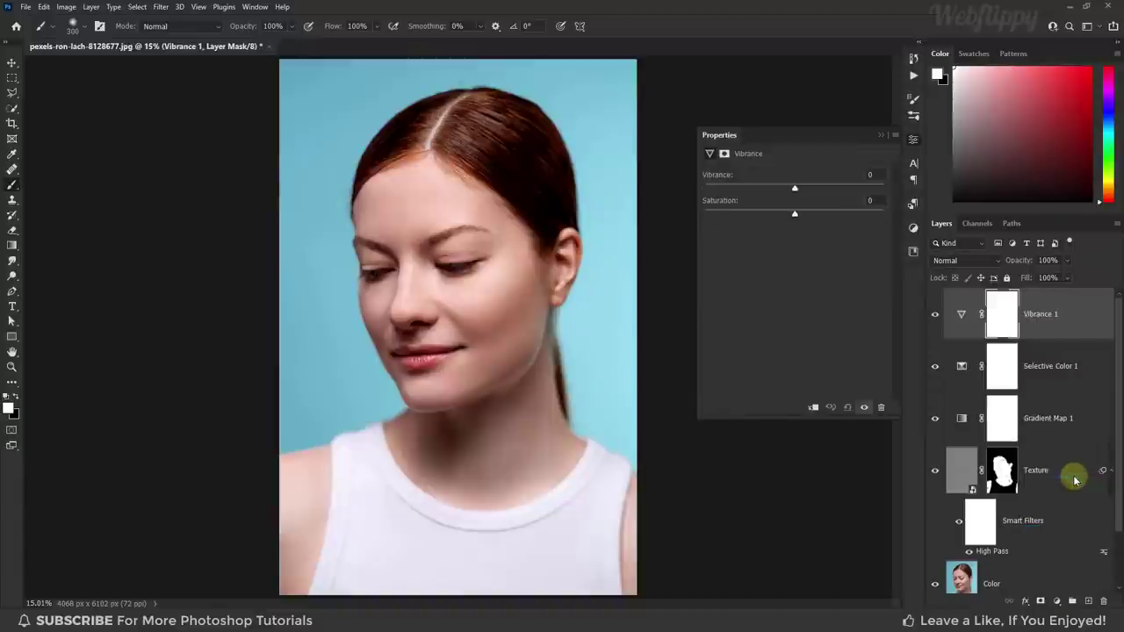
{"action": "left_click_drag", "start_coordinate": [795, 189], "coordinate": [808, 191]}
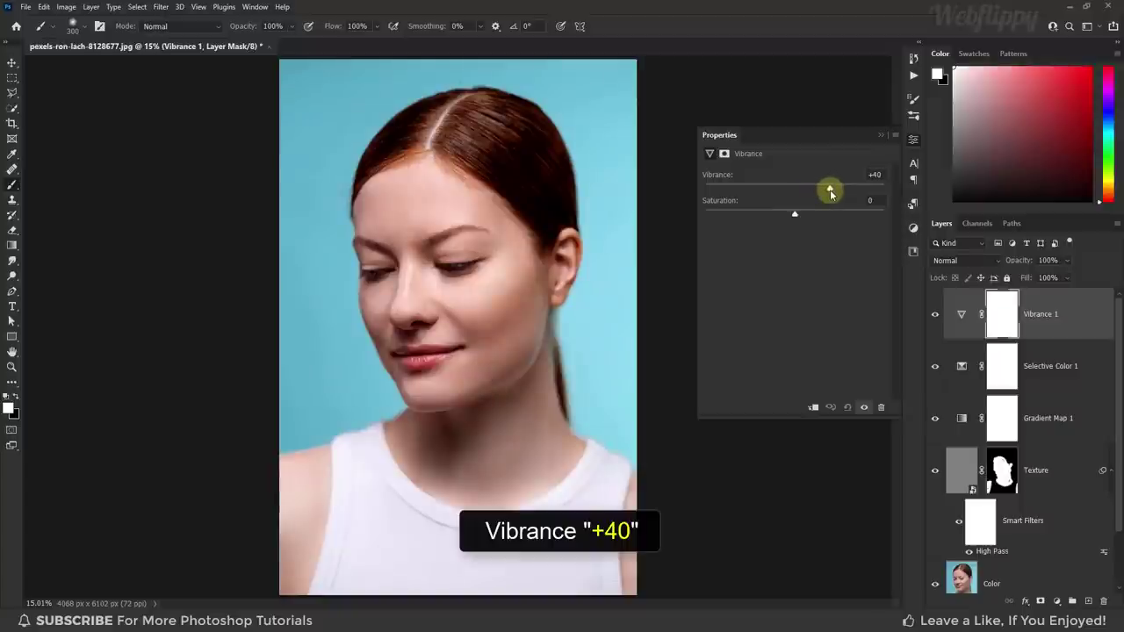
{"action": "left_click", "coordinate": [882, 134]}
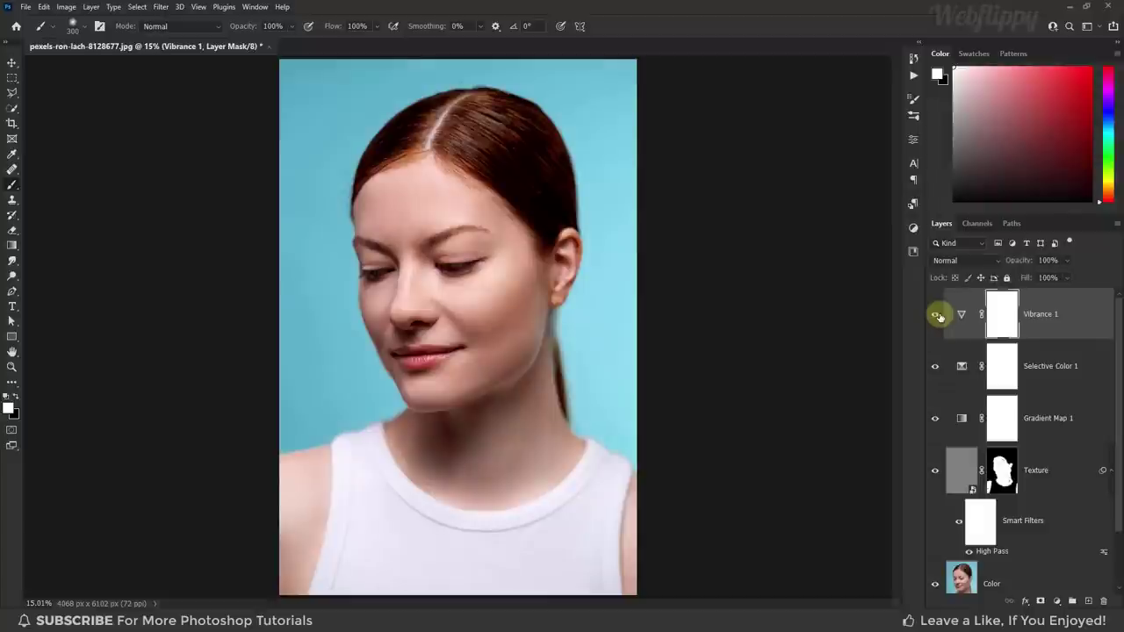
Compare the original Background alone against the full retouched portrait
{"action": "scroll", "coordinate": [966, 378], "scroll_direction": "down", "scroll_amount": 2}
{"action": "left_click", "coordinate": [996, 567]}
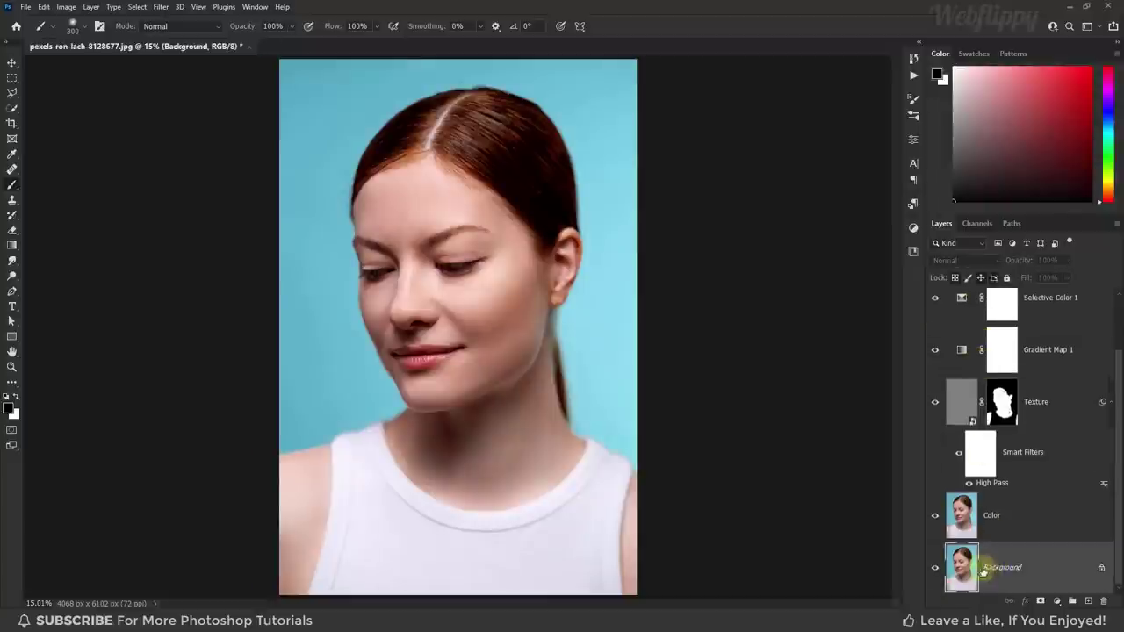
{"action": "left_click", "coordinate": [935, 570], "text": "alt"}
{"action": "left_click", "coordinate": [935, 570], "text": "alt"}
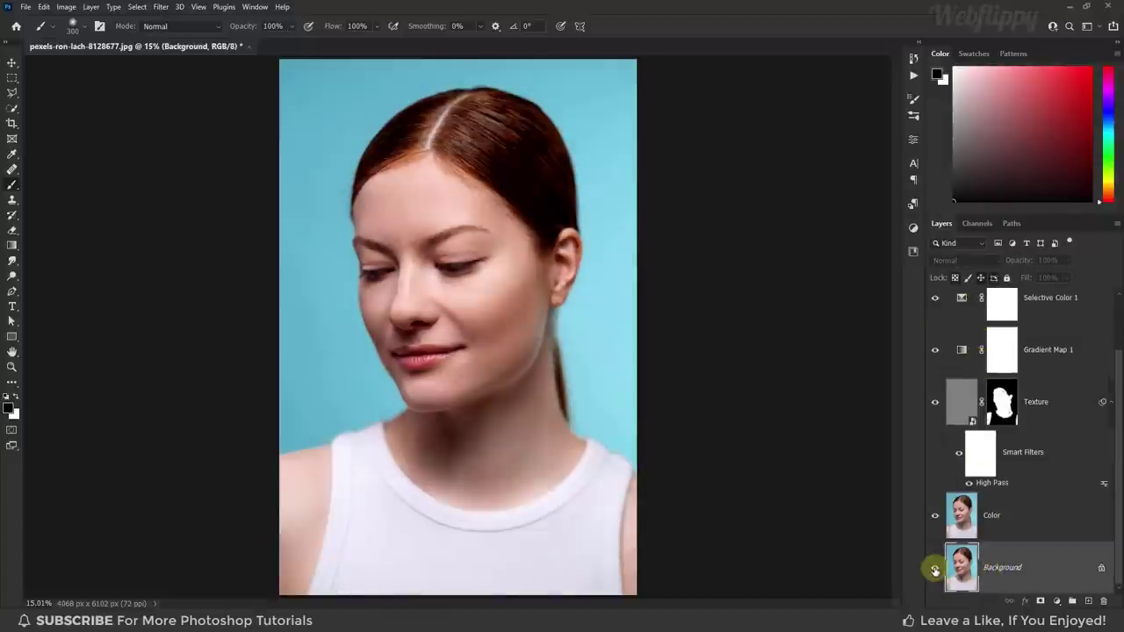
{"action": "left_click", "coordinate": [934, 570], "text": "alt"}
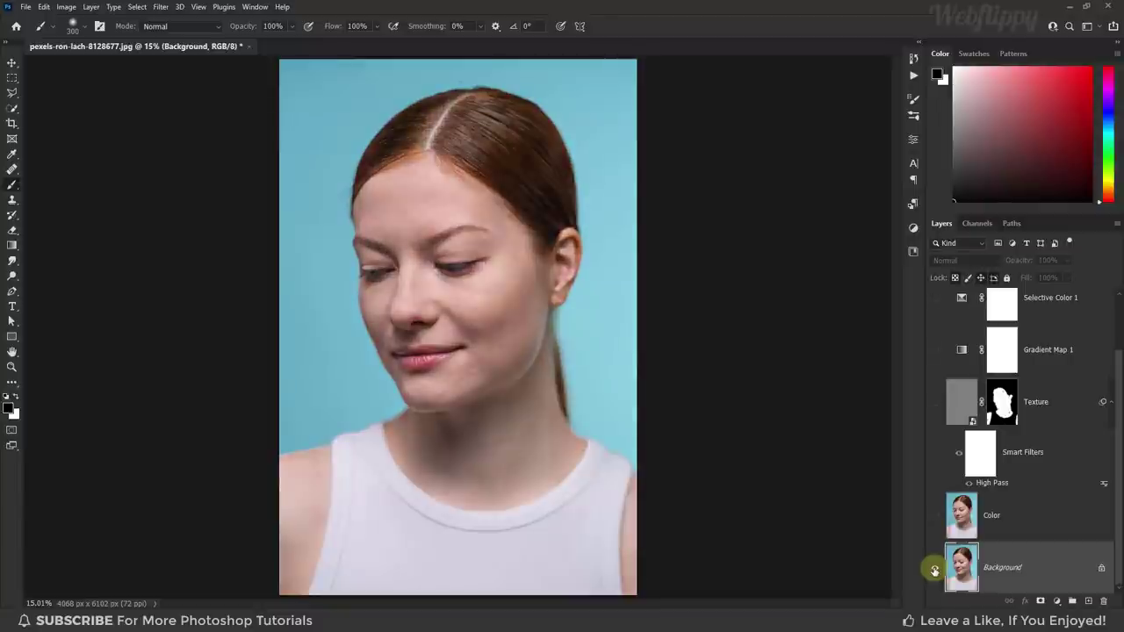
{"action": "left_click", "coordinate": [934, 570], "text": "alt"}
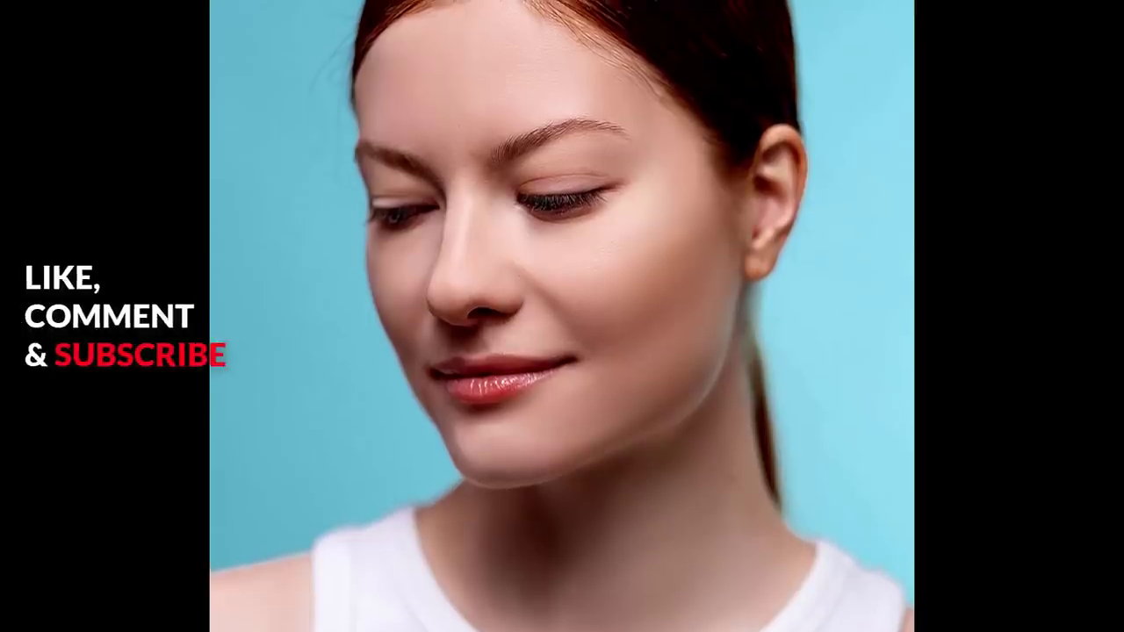